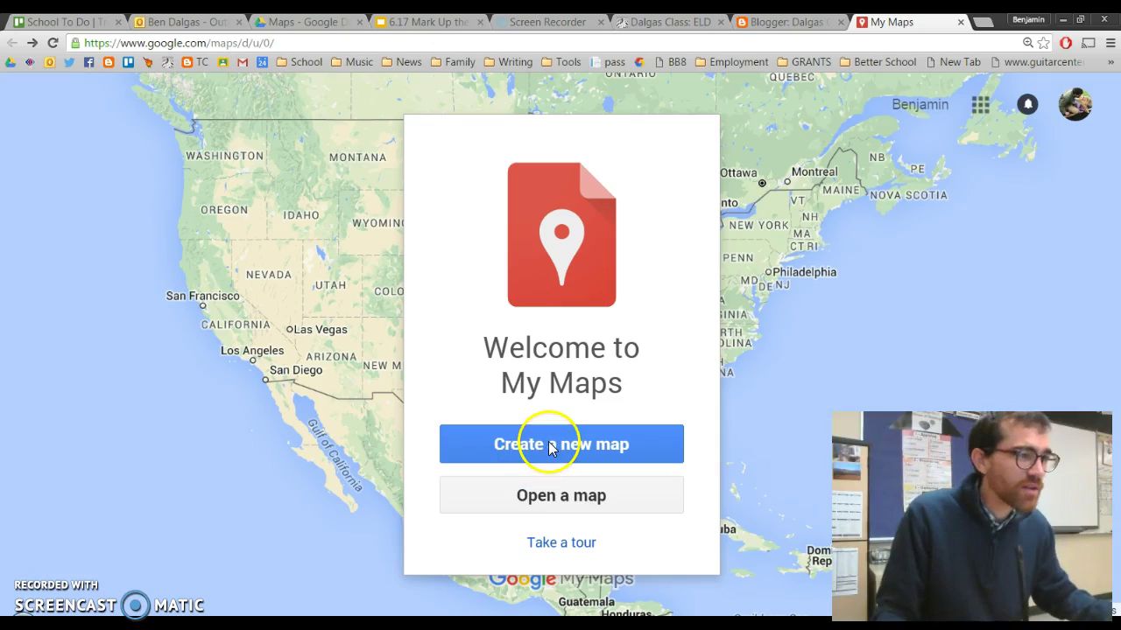
Create a new blank map from the Welcome to My Maps screen.
{"action": "left_click", "coordinate": [552, 447]}
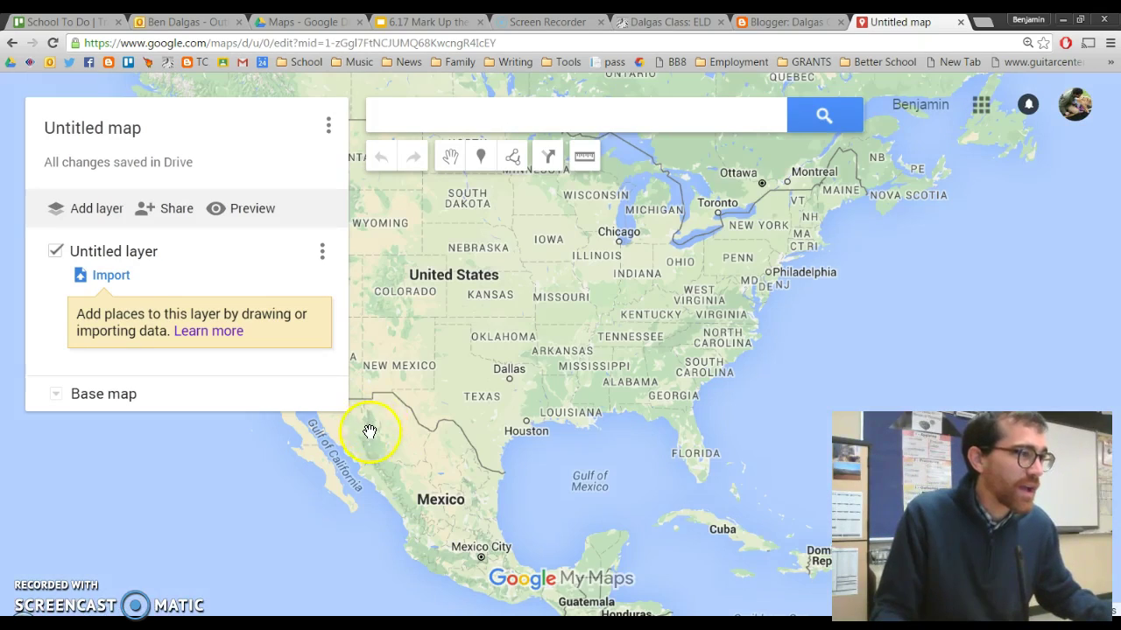
Pan and zoom from the world view down to the Oregon coast and Portland–Eugene area.
{"action": "left_click_drag", "start_coordinate": [440, 313], "coordinate": [635, 318]}
{"action": "left_click_drag", "start_coordinate": [980, 342], "coordinate": [703, 330]}
{"action": "left_click_drag", "start_coordinate": [945, 315], "coordinate": [657, 315]}
{"action": "scroll", "coordinate": [710, 310], "scroll_direction": "down", "scroll_amount": 1}
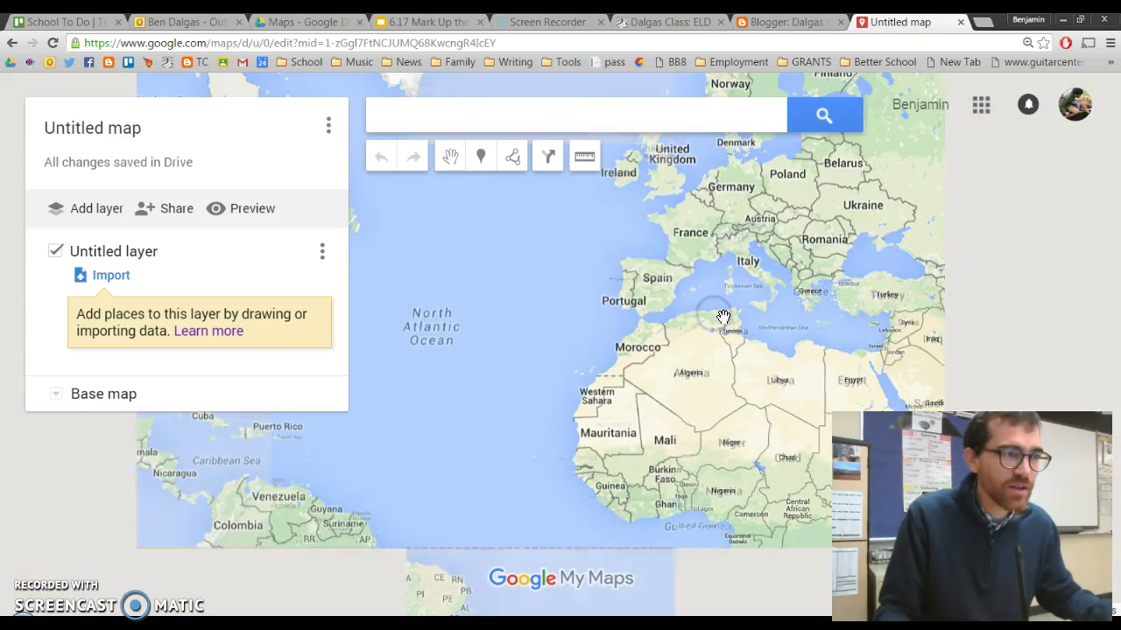
{"action": "scroll", "coordinate": [723, 317], "scroll_direction": "down", "scroll_amount": 1}
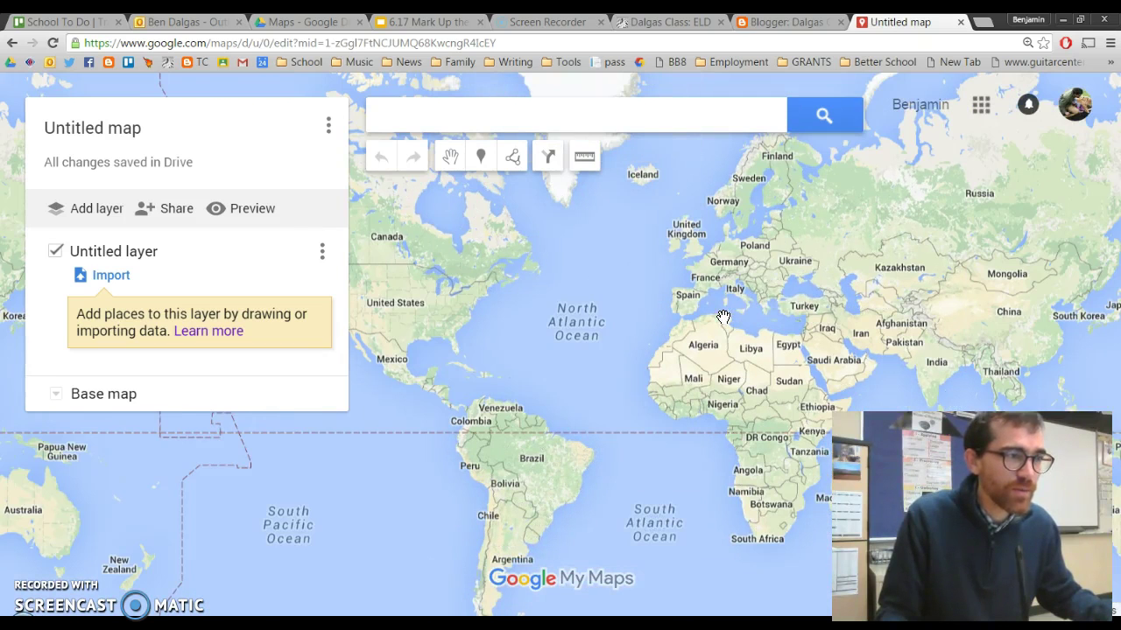
{"action": "left_click", "coordinate": [691, 294]}
{"action": "left_click_drag", "start_coordinate": [487, 276], "coordinate": [596, 332]}
{"action": "scroll", "coordinate": [738, 290], "scroll_direction": "up", "scroll_amount": 1}
{"action": "scroll", "coordinate": [656, 293], "scroll_direction": "up", "scroll_amount": 2}
{"action": "scroll", "coordinate": [512, 318], "scroll_direction": "up", "scroll_amount": 1}
{"action": "scroll", "coordinate": [591, 342], "scroll_direction": "up", "scroll_amount": 1}
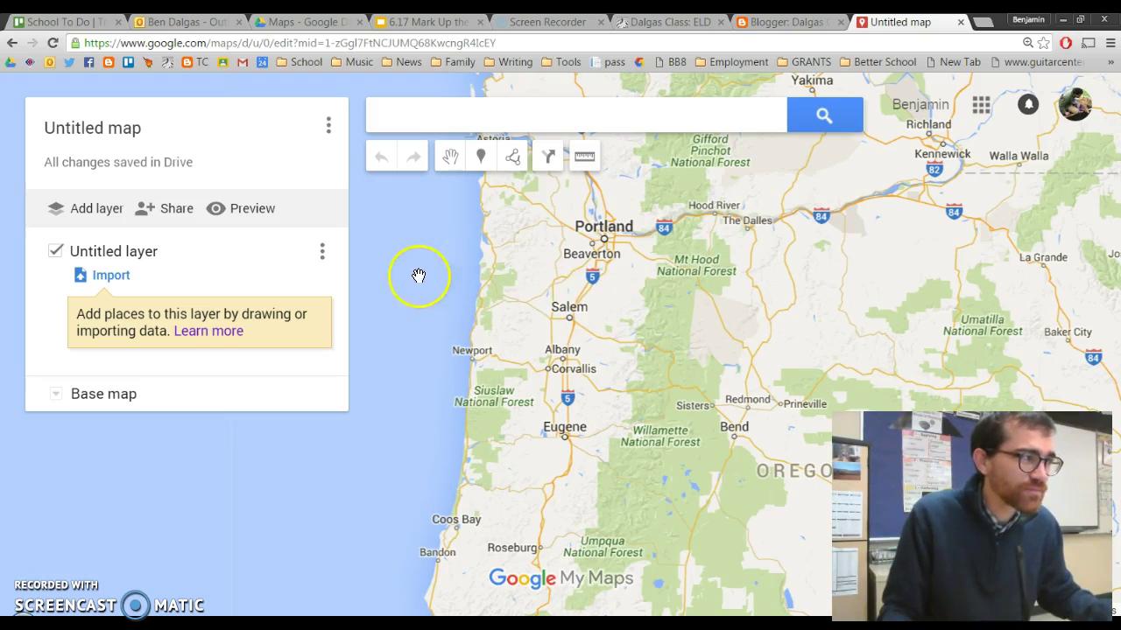
{"action": "left_click", "coordinate": [114, 131]}
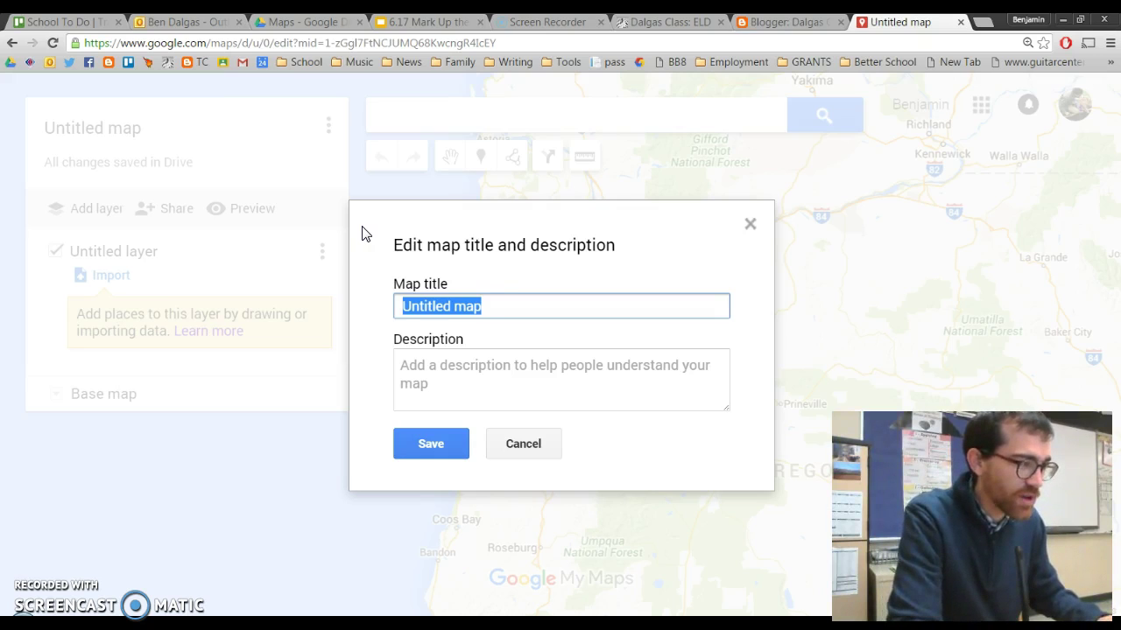
Enter 'My Surfing Trip' as the map title.
{"action": "type", "text": "My Sur"}
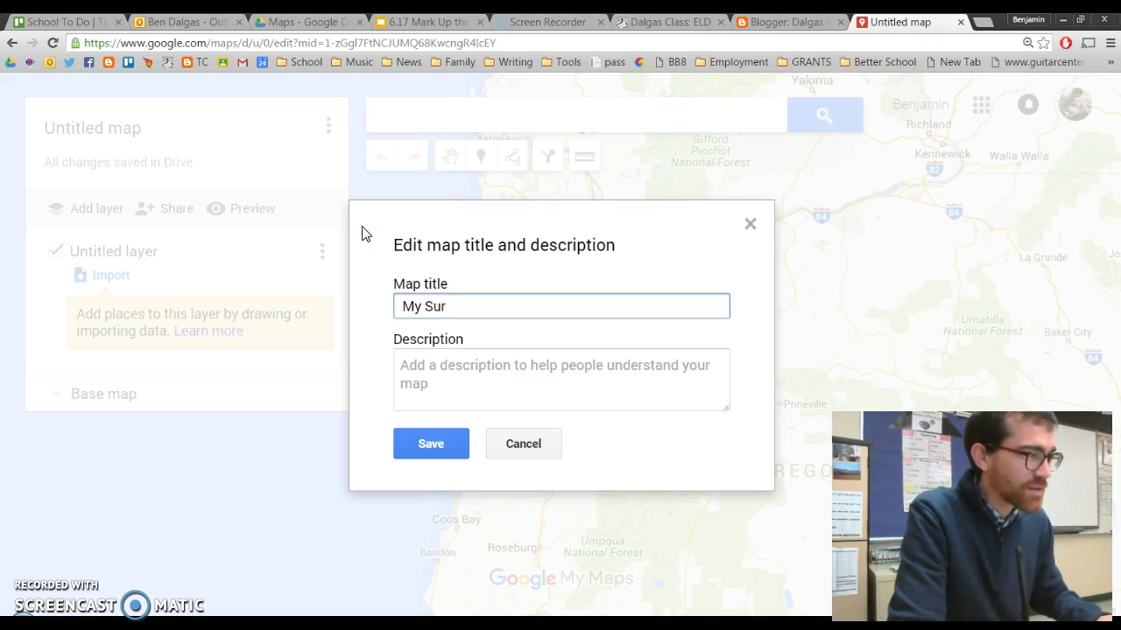
{"action": "type", "text": "fing Trip"}
{"action": "left_click", "coordinate": [545, 368]}
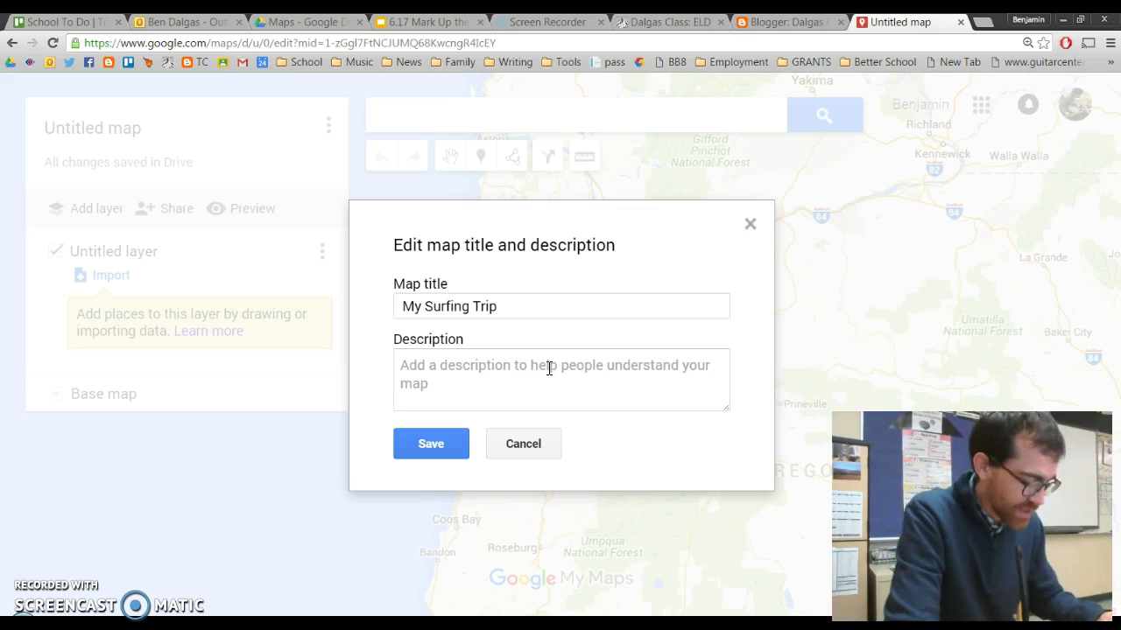
Write a description about wanting to find a surf school near Los Angeles.
{"action": "type", "text": "I w"}
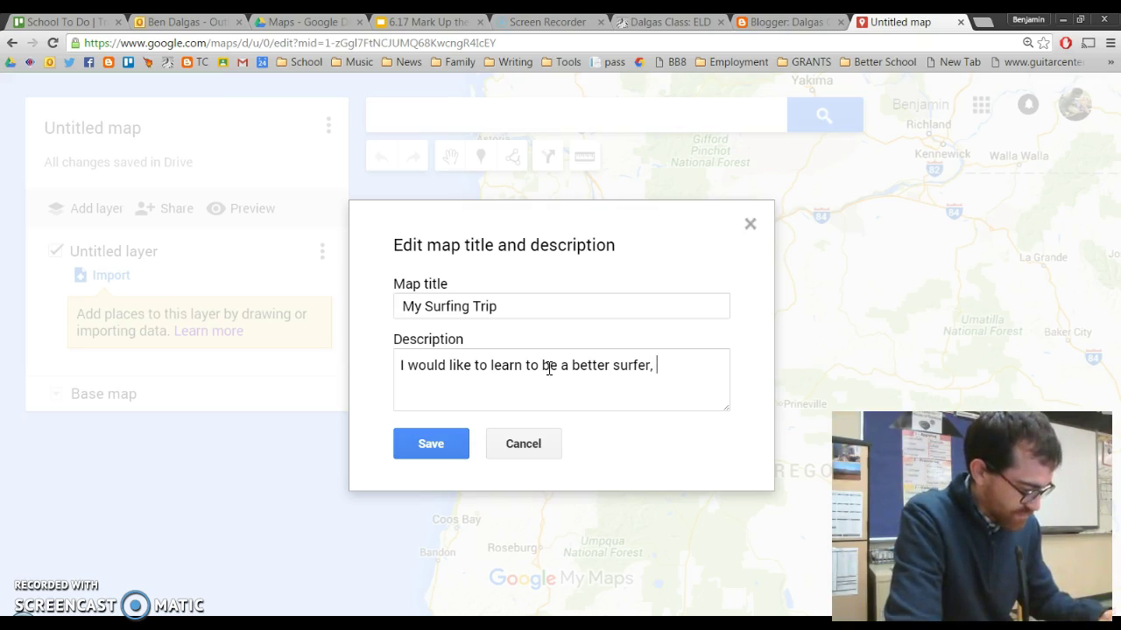
{"action": "key", "text": "BackSpace"}
{"action": "type", "text": ". So if I c"}
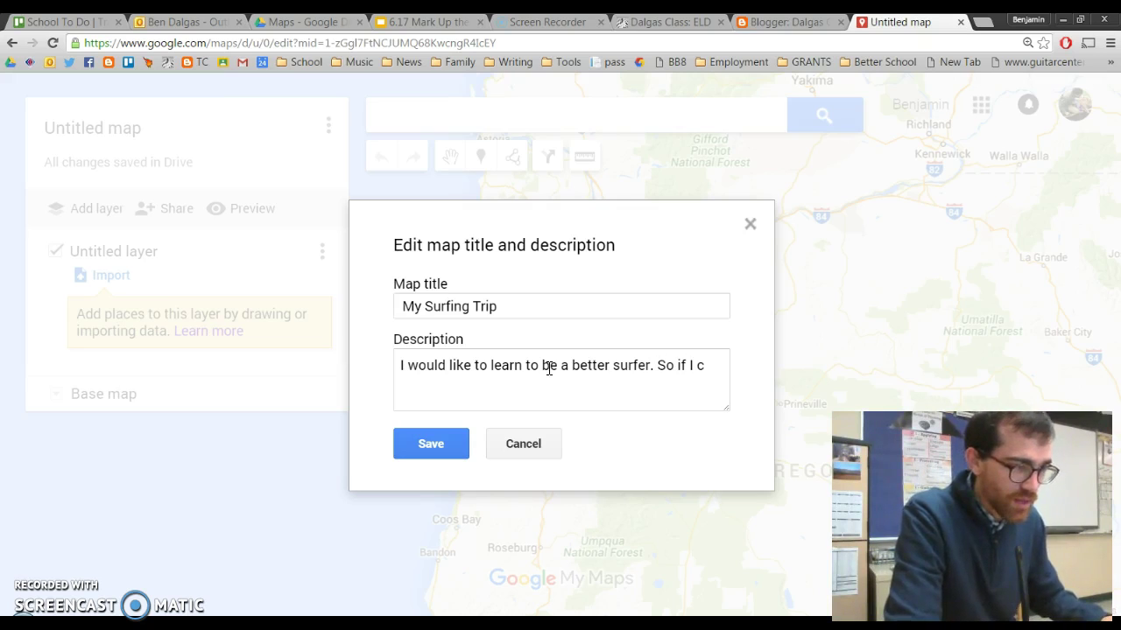
{"action": "type", "text": "ould go anywhere in the world, I would find a sru"}
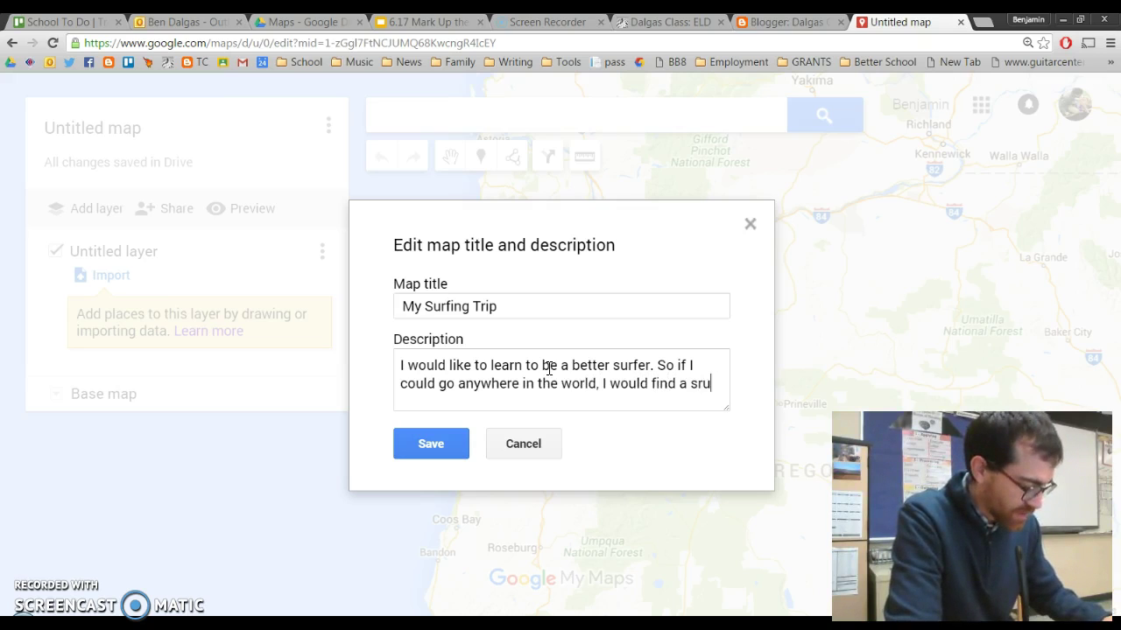
{"action": "type", "text": "ng school at a great spot in California. I kl"}
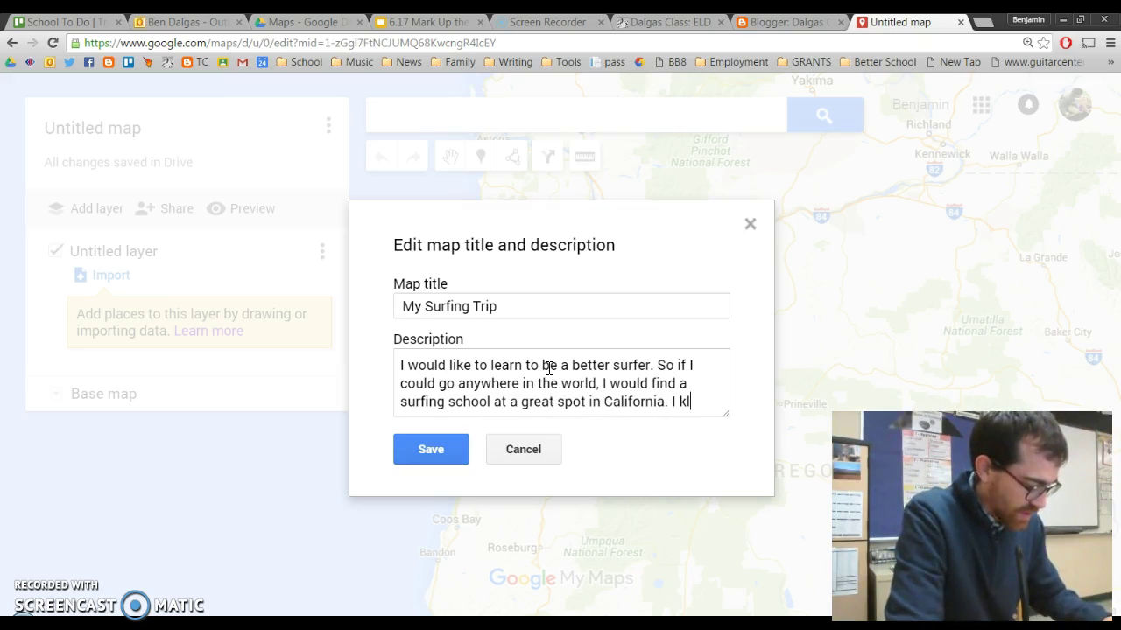
{"action": "type", "text": "w that the water is pretty cold in Oregon, and some of"}
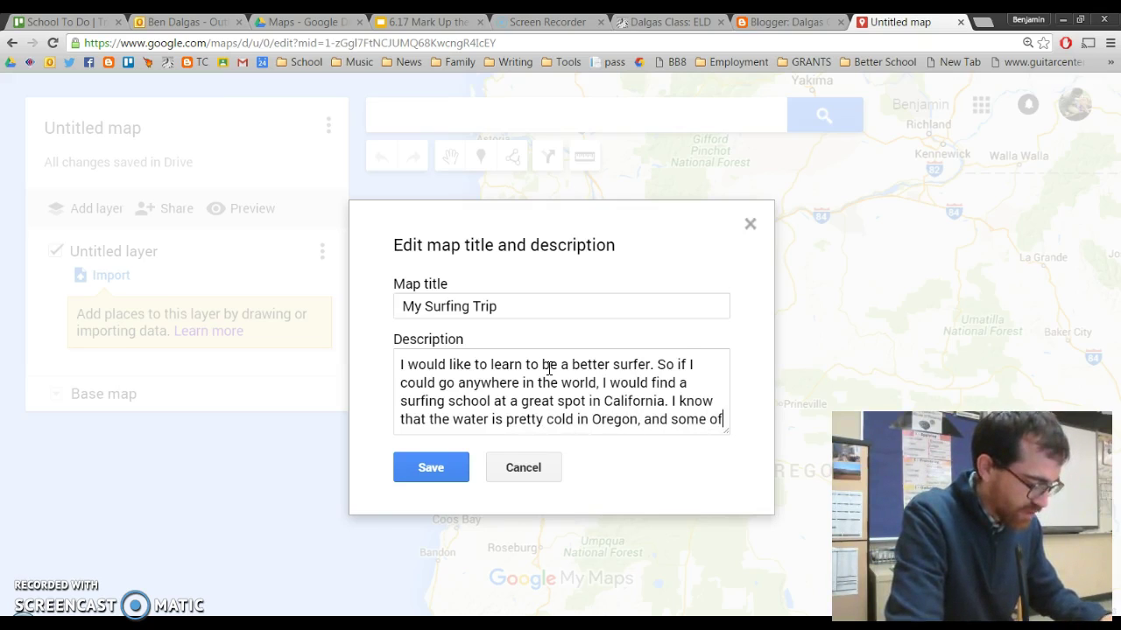
{"action": "type", "text": "the best waves are in California, so I would"}
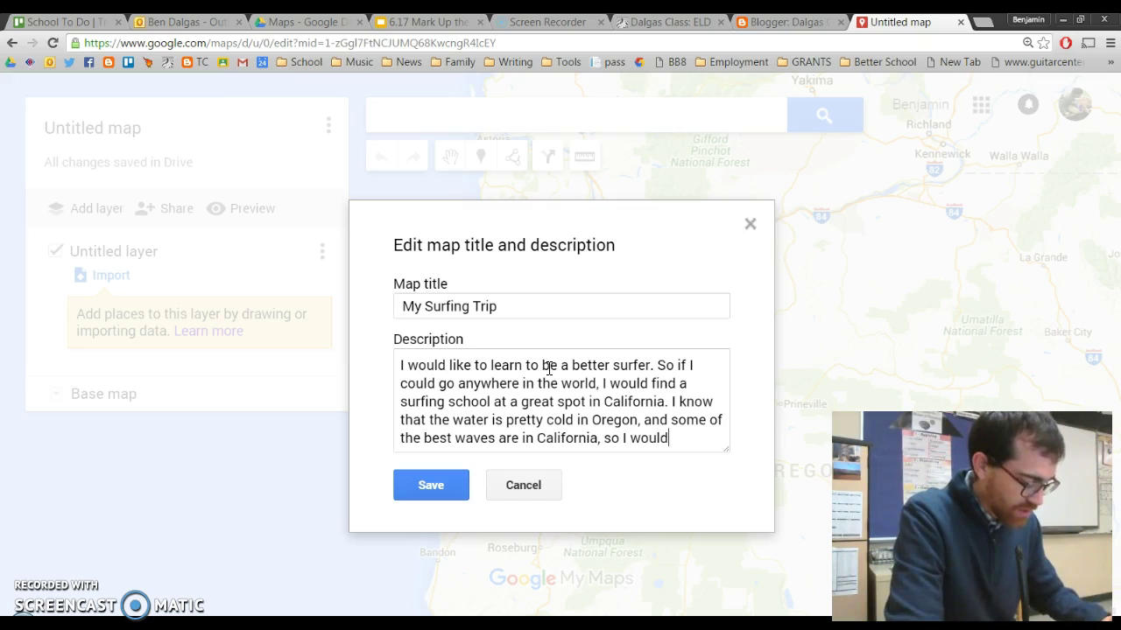
{"action": "type", "text": "own to a beach somewhere around Los Angl"}
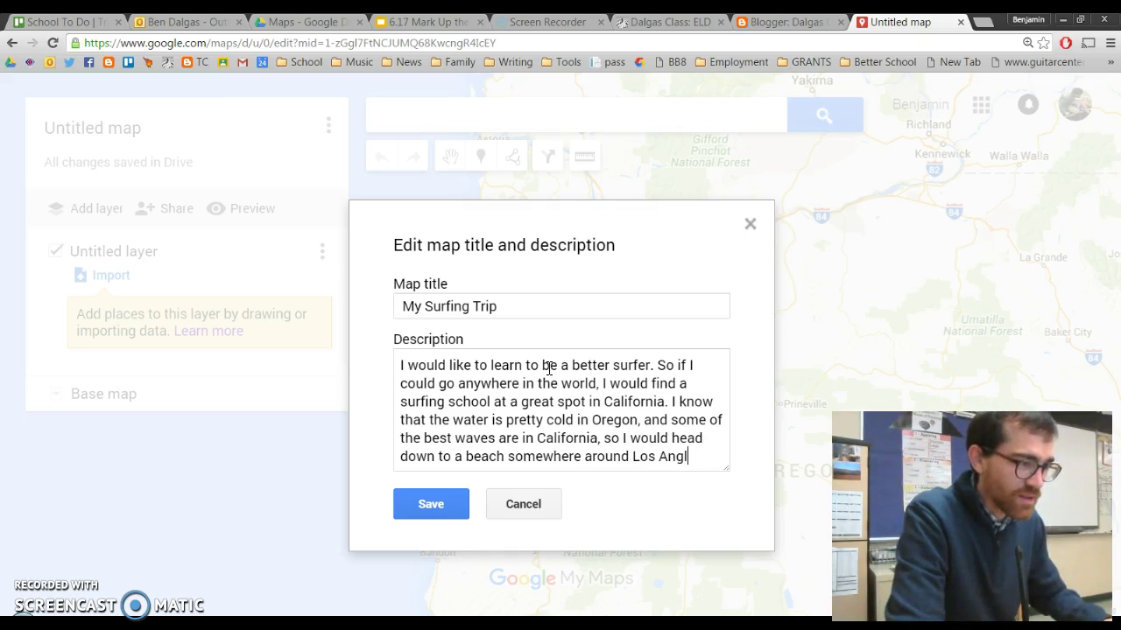
{"action": "type", "text": "s"}
{"action": "key", "text": "BackSpace"}
{"action": "key", "text": "BackSpace"}
{"action": "type", "text": "s to find my surf school."}
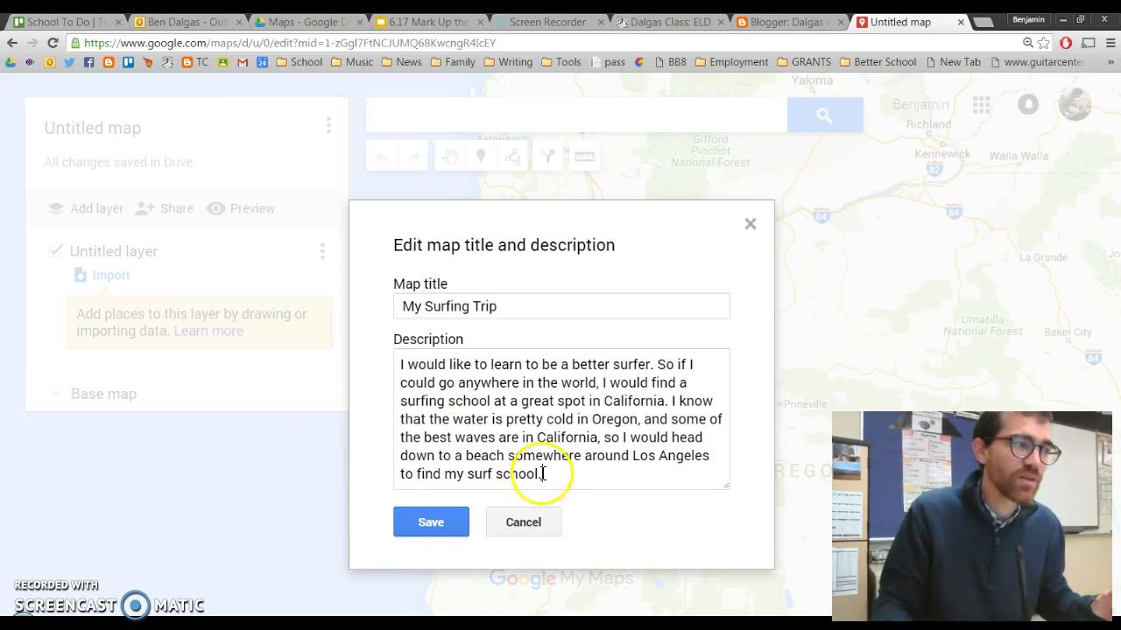
Enlarge the description box to review the full text, then shrink it back.
{"action": "left_click_drag", "start_coordinate": [726, 490], "coordinate": [796, 604]}
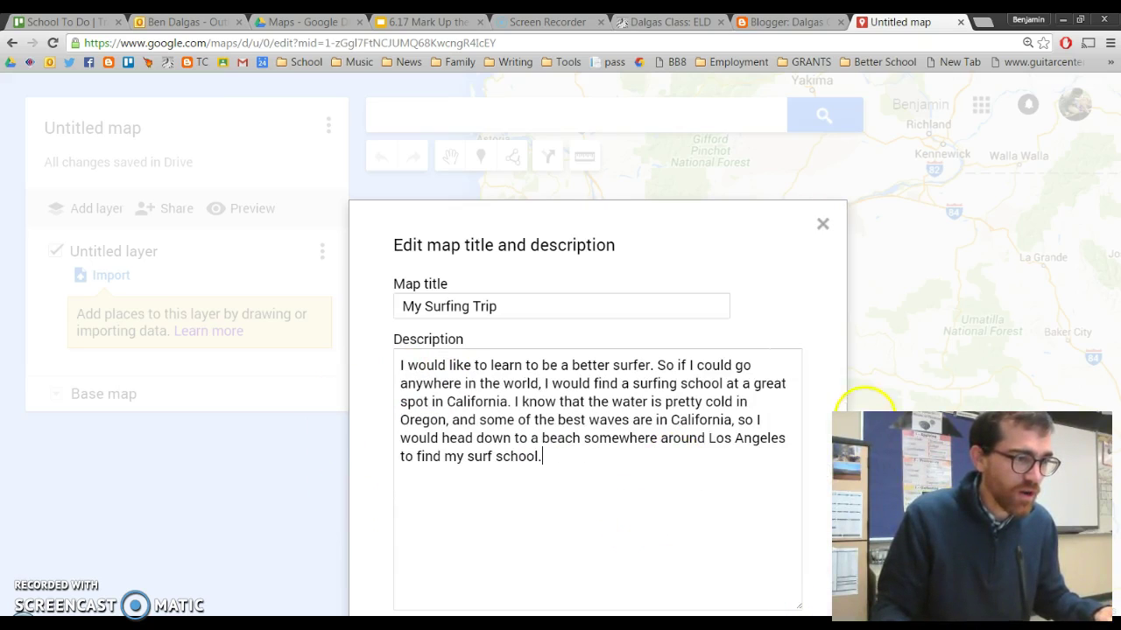
{"action": "left_click", "coordinate": [798, 604]}
{"action": "left_click_drag", "start_coordinate": [798, 604], "coordinate": [746, 489]}
Save the title and description, then move the map south to central and southern California.
{"action": "left_click", "coordinate": [433, 527]}
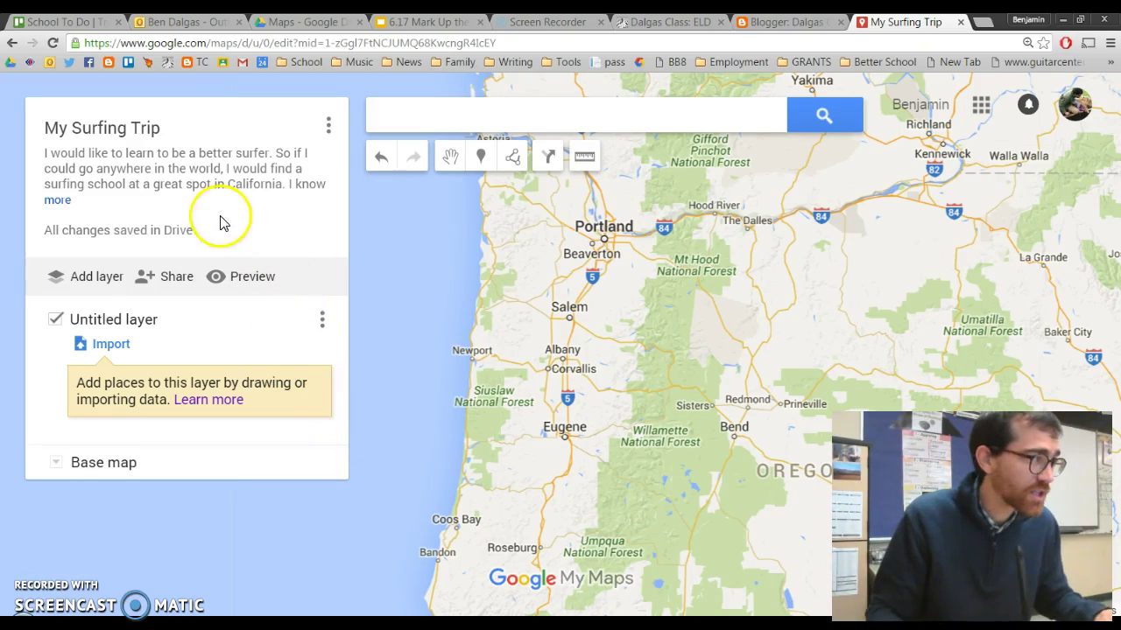
{"action": "scroll", "coordinate": [638, 338], "scroll_direction": "down", "scroll_amount": 2}
{"action": "left_click_drag", "start_coordinate": [635, 438], "coordinate": [625, 231]}
{"action": "left_click_drag", "start_coordinate": [634, 390], "coordinate": [633, 340]}
{"action": "scroll", "coordinate": [666, 388], "scroll_direction": "down", "scroll_amount": 2}
{"action": "left_click_drag", "start_coordinate": [718, 445], "coordinate": [612, 307]}
{"action": "scroll", "coordinate": [607, 298], "scroll_direction": "up", "scroll_amount": 2}
{"action": "left_click", "coordinate": [476, 114]}
Search for 'surf school' and check, then close, the Pacific Surf School details.
{"action": "type", "text": "s"}
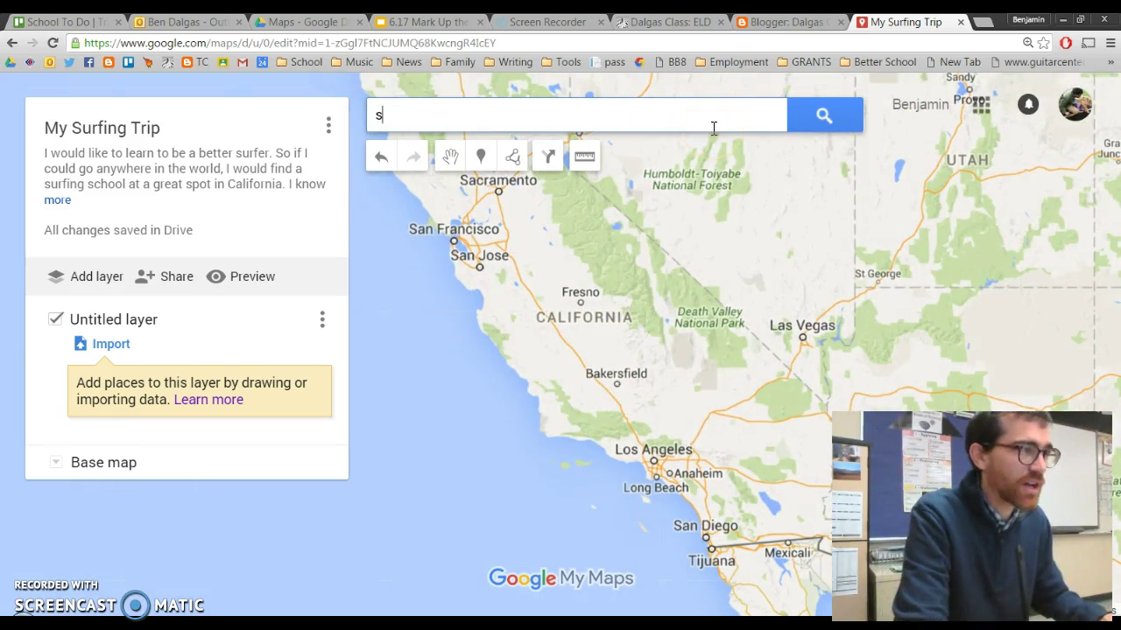
{"action": "type", "text": "urf schoo"}
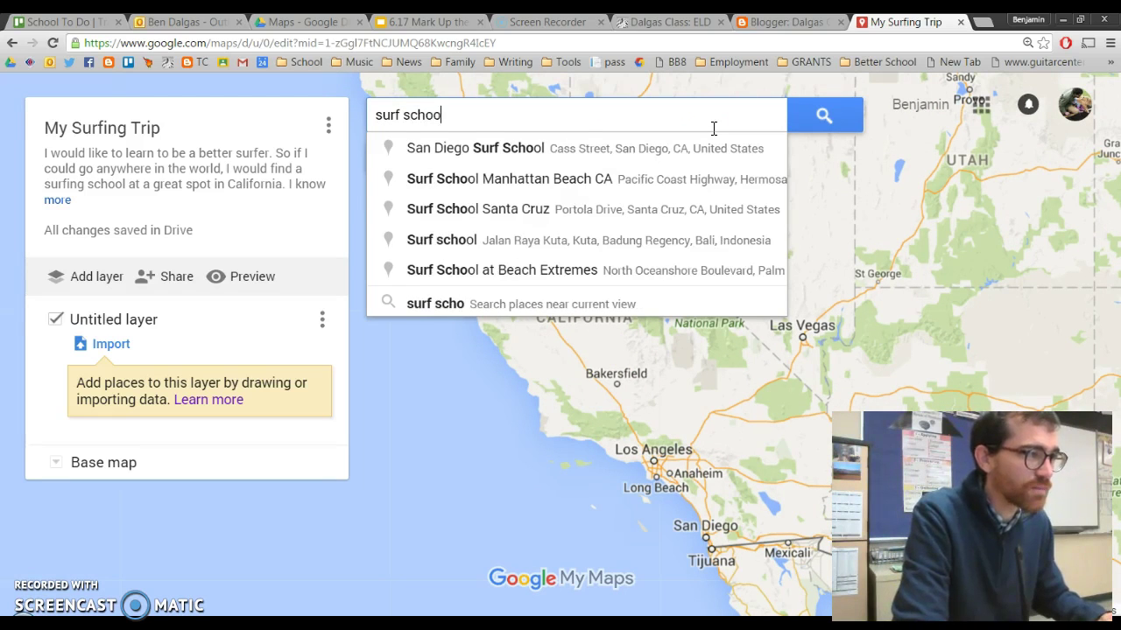
{"action": "type", "text": "l"}
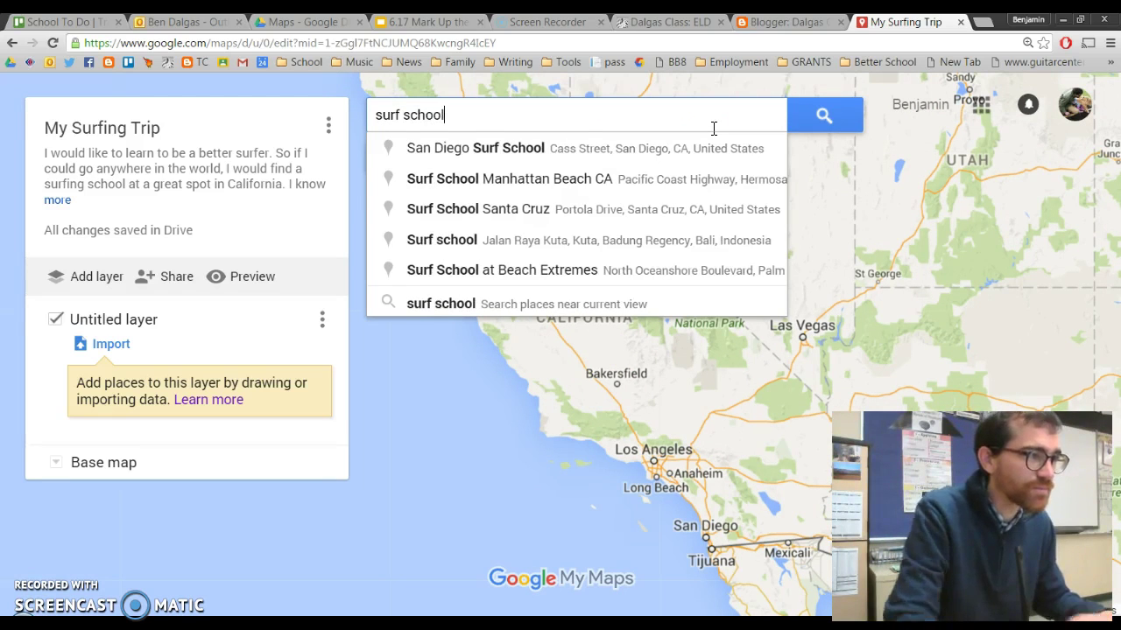
{"action": "left_click", "coordinate": [825, 115]}
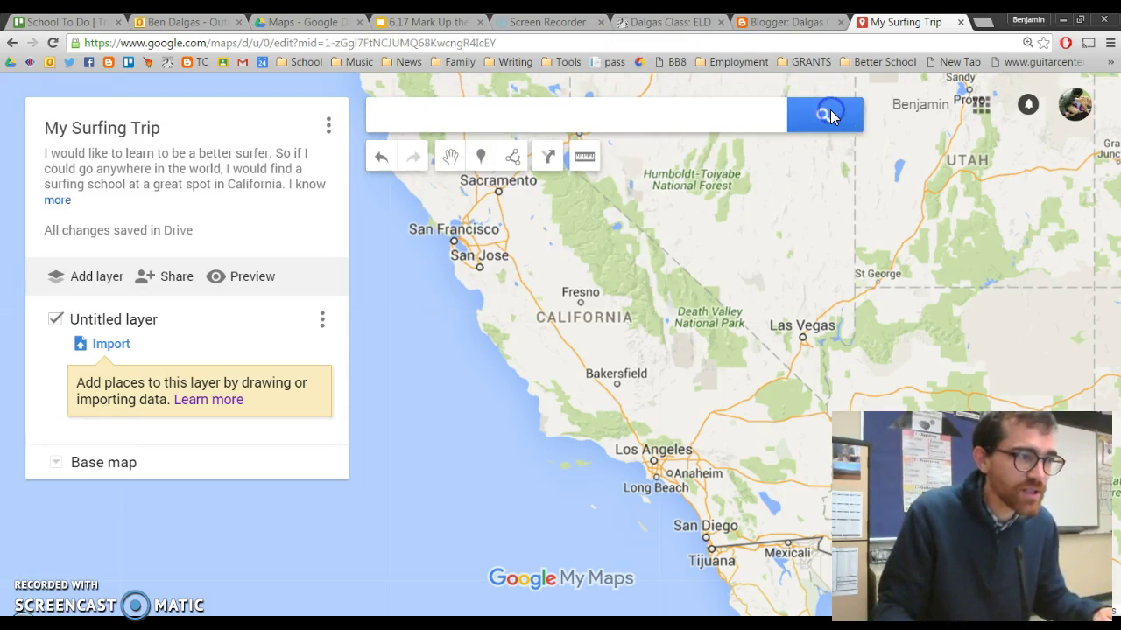
{"action": "left_click", "coordinate": [795, 518]}
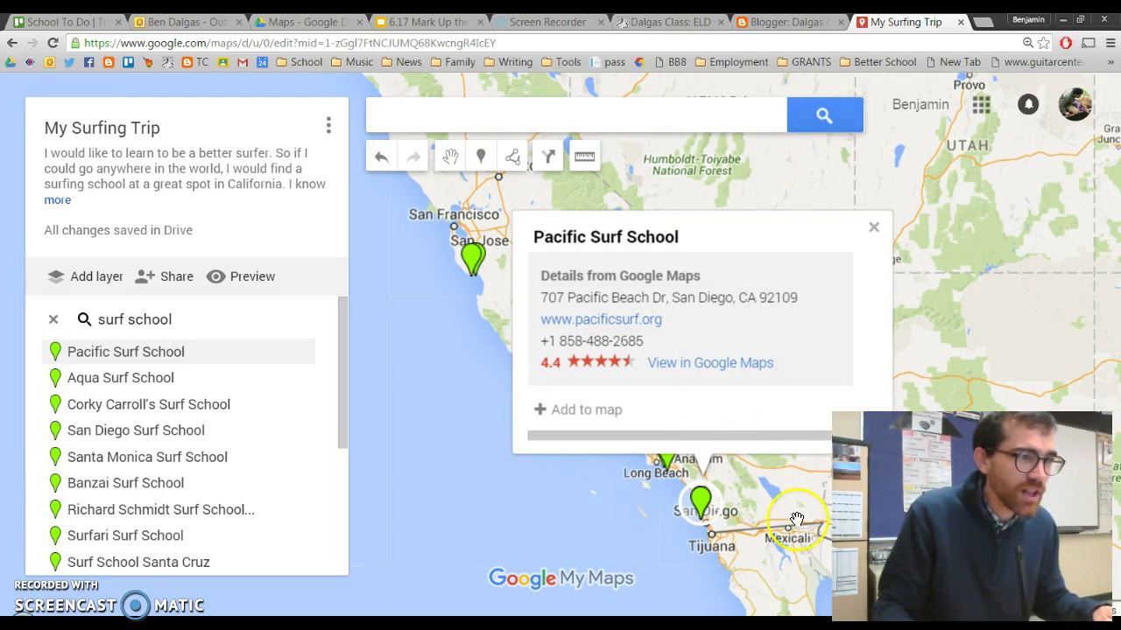
{"action": "left_click_drag", "start_coordinate": [795, 519], "coordinate": [814, 487]}
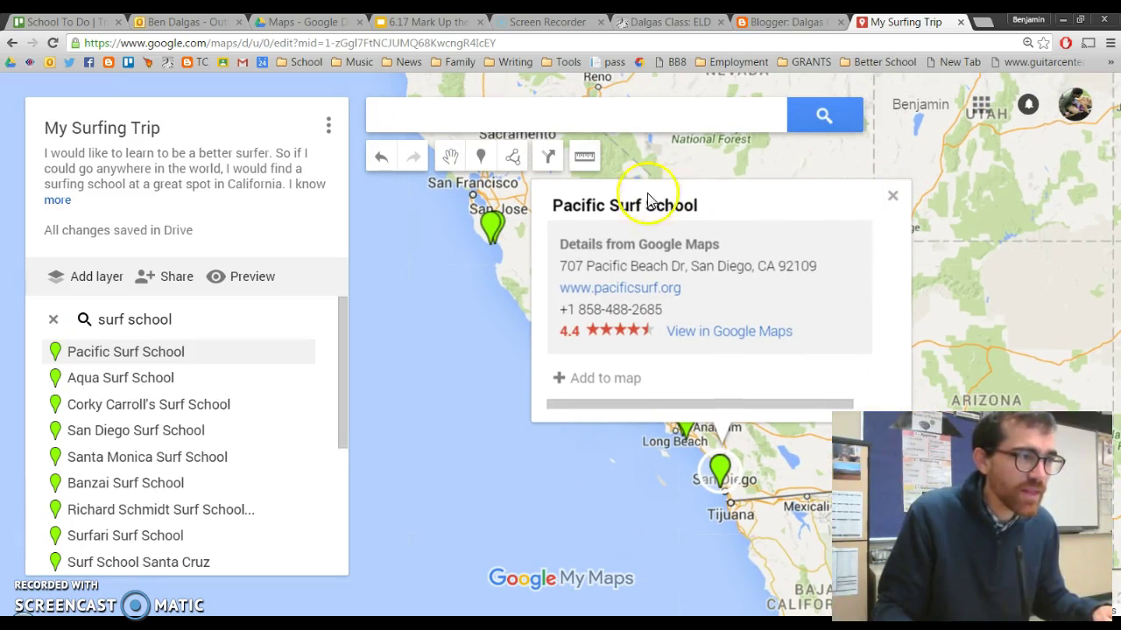
{"action": "left_click", "coordinate": [894, 199]}
Move the map to the Los Angeles pins and open Santa Monica Surf School's details and website.
{"action": "left_click_drag", "start_coordinate": [796, 342], "coordinate": [767, 293]}
{"action": "left_click_drag", "start_coordinate": [682, 287], "coordinate": [787, 333]}
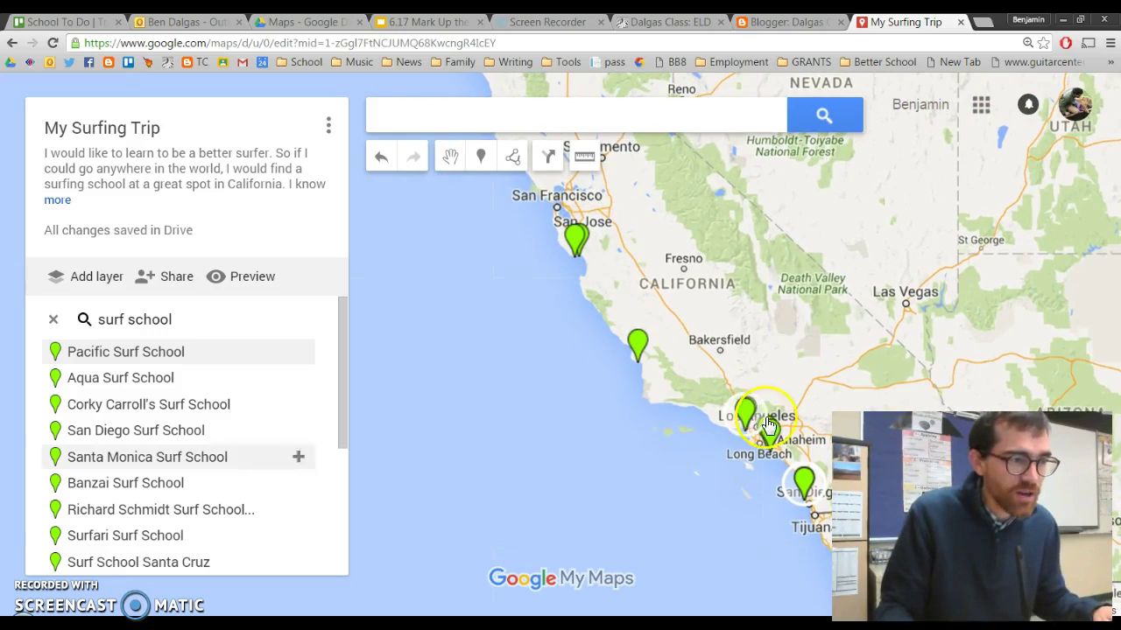
{"action": "left_click_drag", "start_coordinate": [770, 429], "coordinate": [749, 396]}
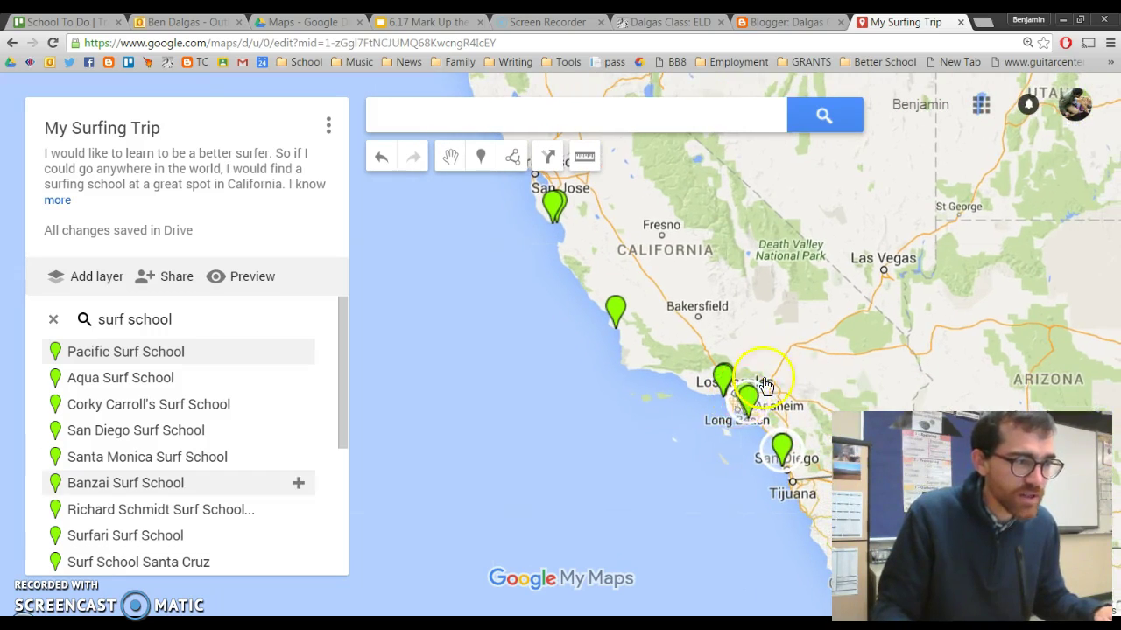
{"action": "scroll", "coordinate": [748, 396], "scroll_direction": "up", "scroll_amount": 3}
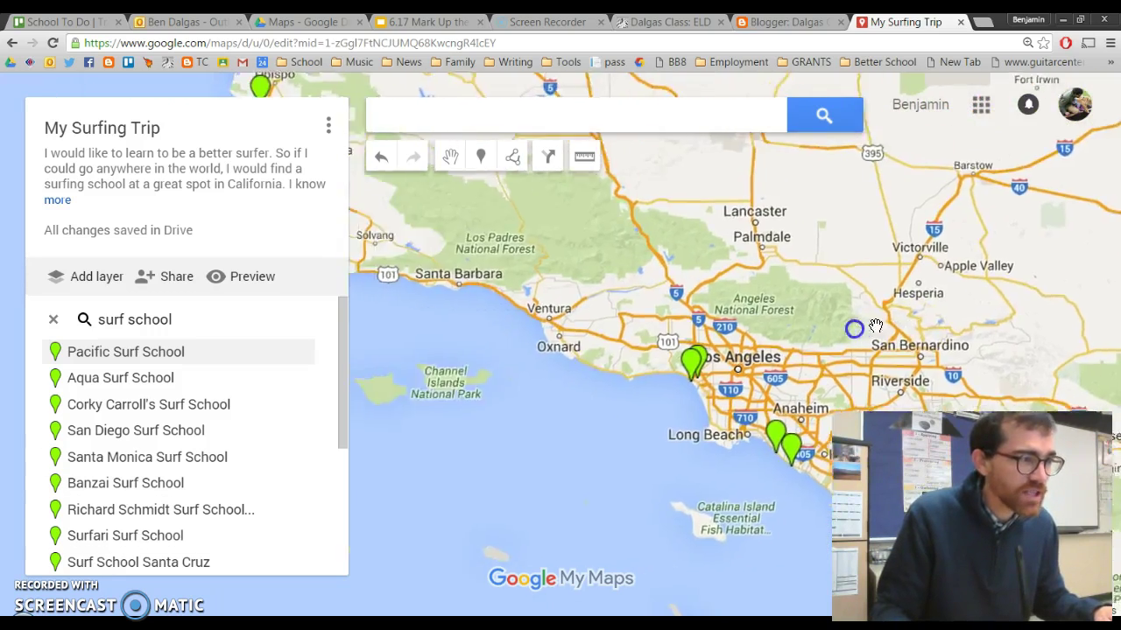
{"action": "scroll", "coordinate": [741, 257], "scroll_direction": "up", "scroll_amount": 1}
{"action": "scroll", "coordinate": [596, 253], "scroll_direction": "down", "scroll_amount": 1}
{"action": "scroll", "coordinate": [596, 252], "scroll_direction": "up", "scroll_amount": 2}
{"action": "scroll", "coordinate": [672, 333], "scroll_direction": "down", "scroll_amount": 3}
{"action": "scroll", "coordinate": [745, 320], "scroll_direction": "down", "scroll_amount": 2}
{"action": "left_click", "coordinate": [725, 353]}
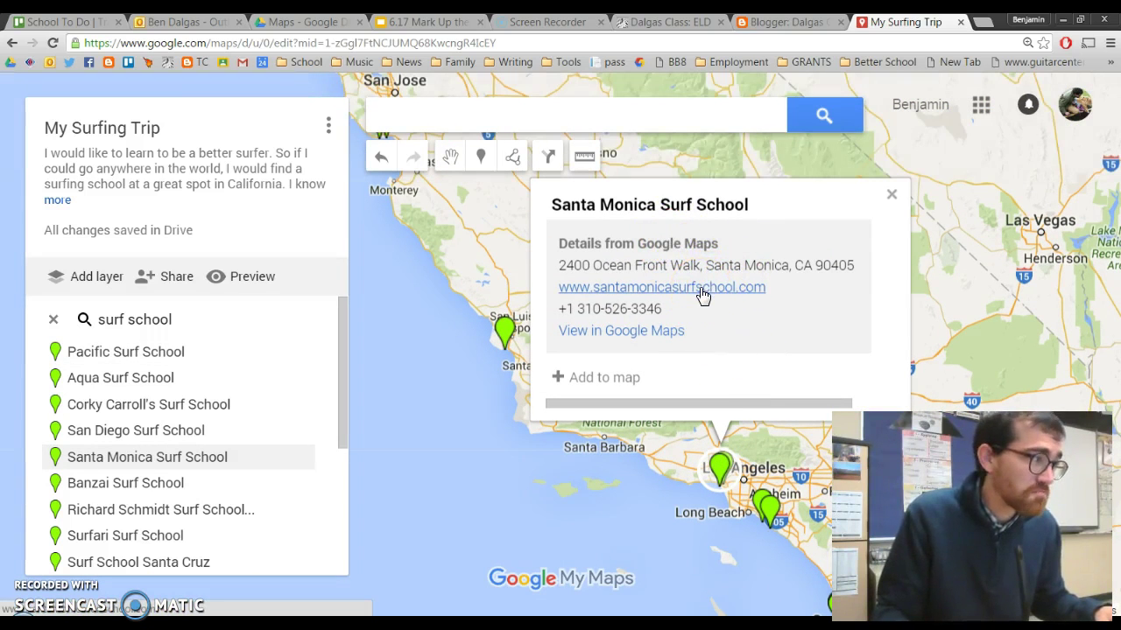
{"action": "left_click", "coordinate": [700, 289]}
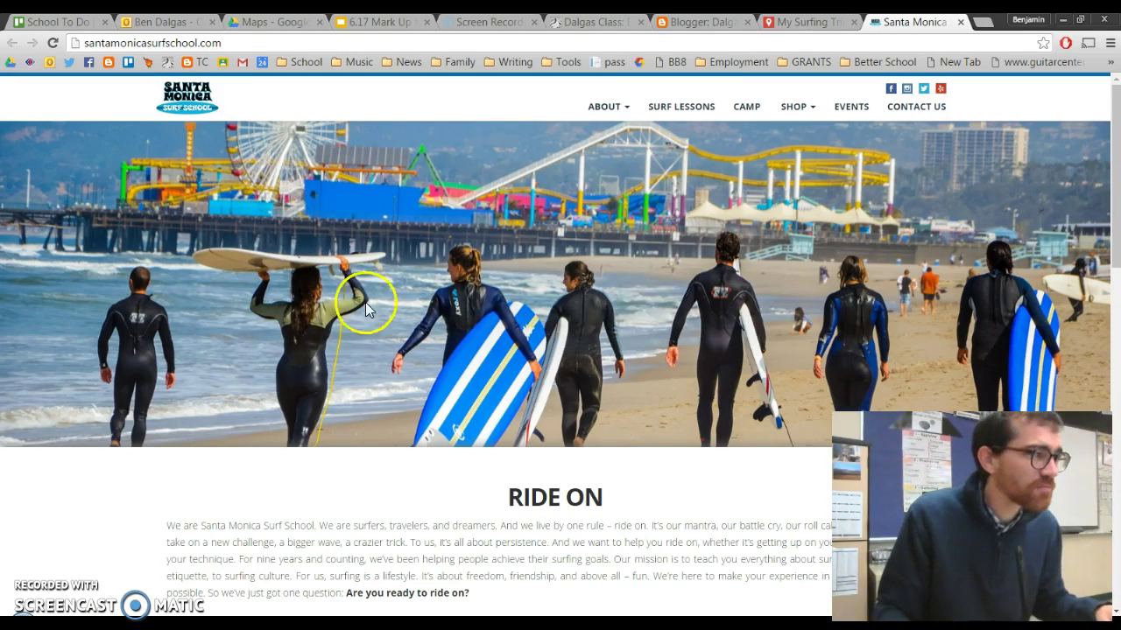
{"action": "scroll", "coordinate": [681, 385], "scroll_direction": "down", "scroll_amount": 3}
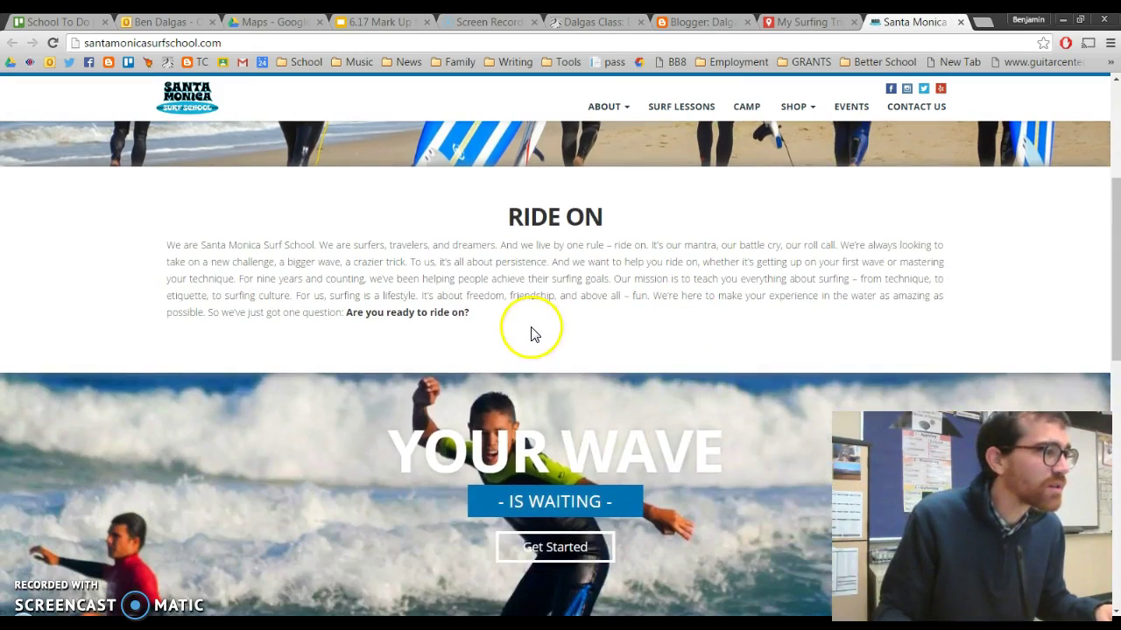
{"action": "scroll", "coordinate": [530, 328], "scroll_direction": "down", "scroll_amount": 2}
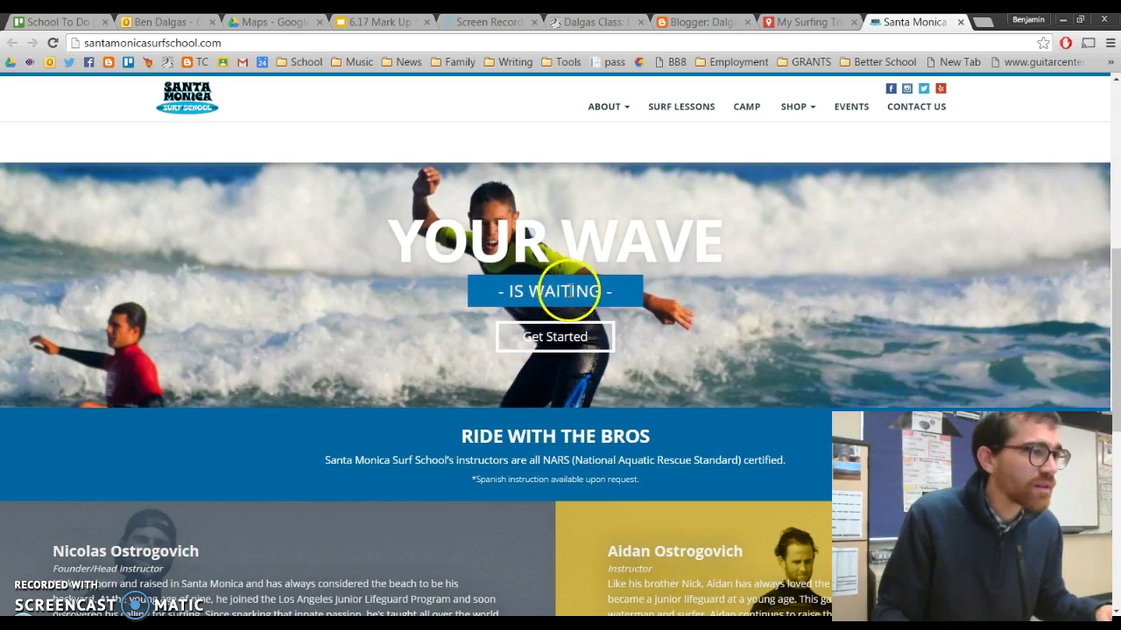
{"action": "scroll", "coordinate": [547, 333], "scroll_direction": "down", "scroll_amount": 2}
{"action": "scroll", "coordinate": [556, 236], "scroll_direction": "down", "scroll_amount": 2}
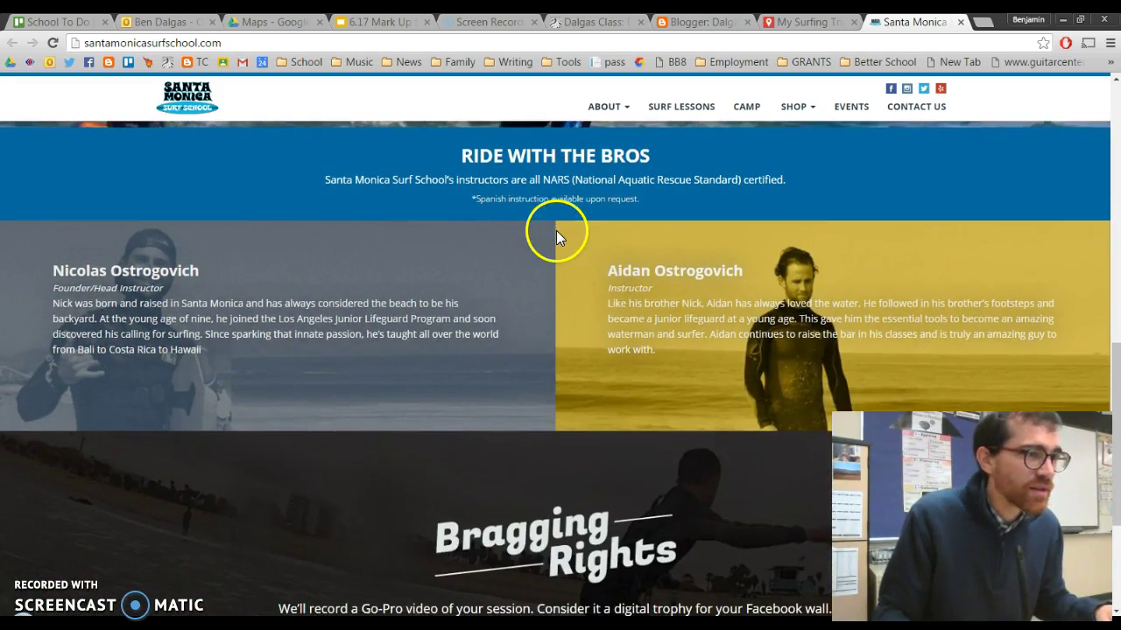
{"action": "scroll", "coordinate": [585, 251], "scroll_direction": "down", "scroll_amount": 1}
{"action": "scroll", "coordinate": [613, 277], "scroll_direction": "down", "scroll_amount": 1}
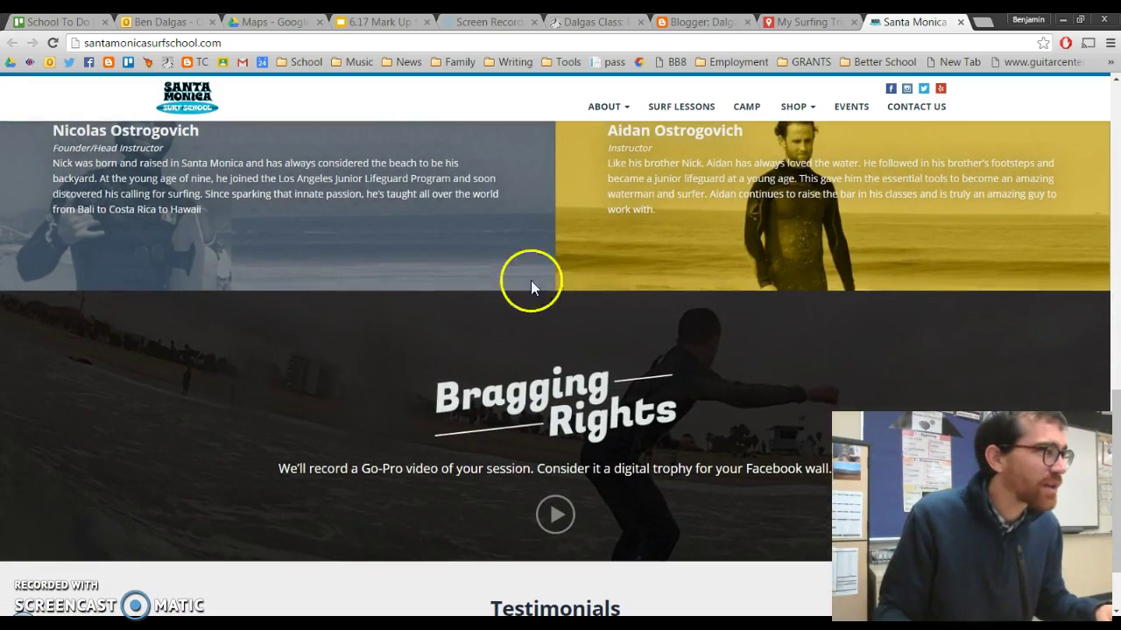
{"action": "scroll", "coordinate": [638, 395], "scroll_direction": "down", "scroll_amount": 1}
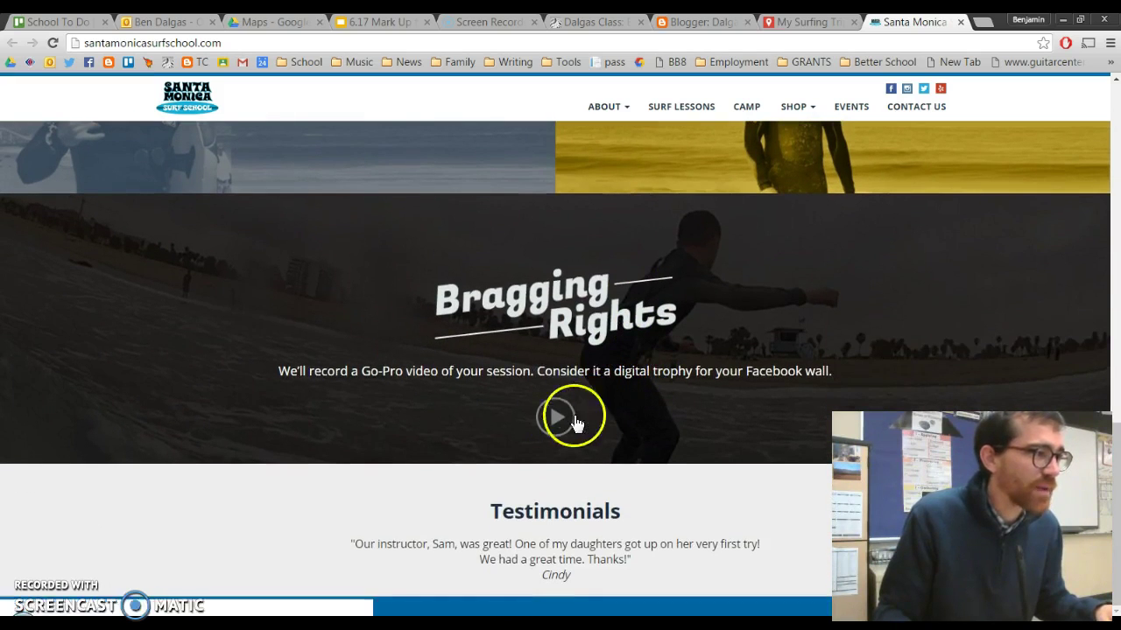
{"action": "left_click_drag", "start_coordinate": [311, 371], "coordinate": [563, 372]}
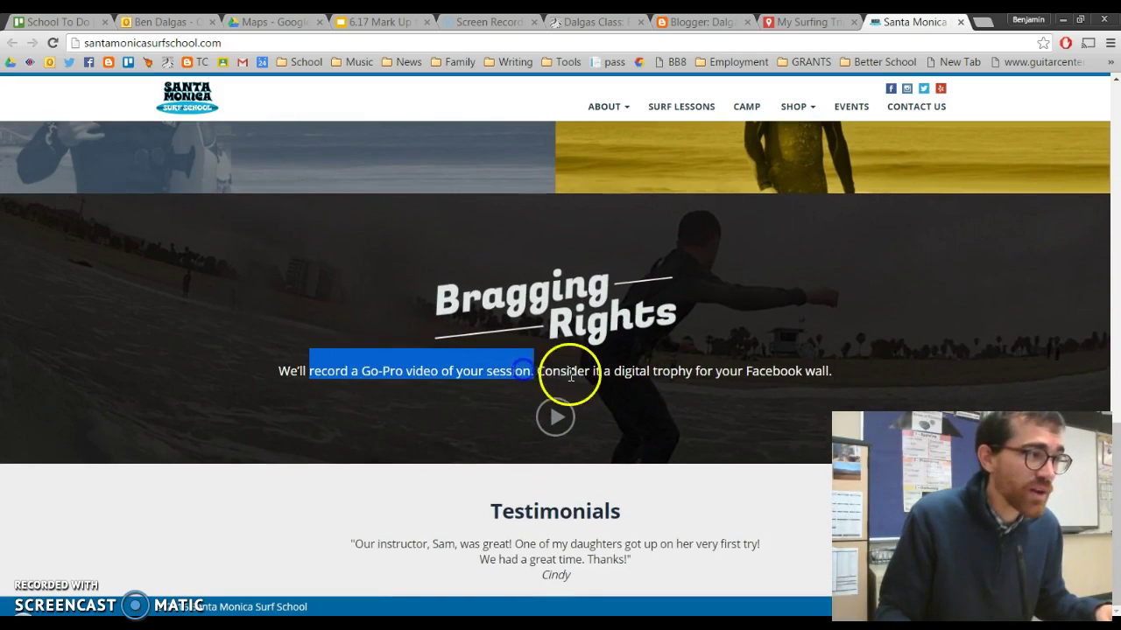
{"action": "left_click", "coordinate": [555, 417]}
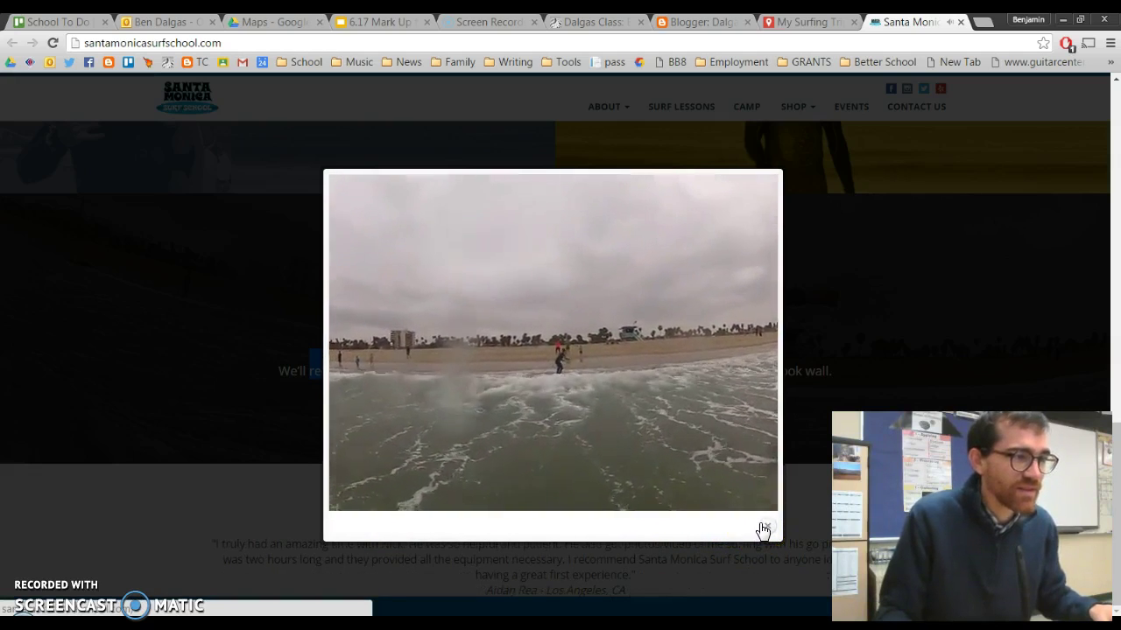
{"action": "left_click", "coordinate": [763, 531]}
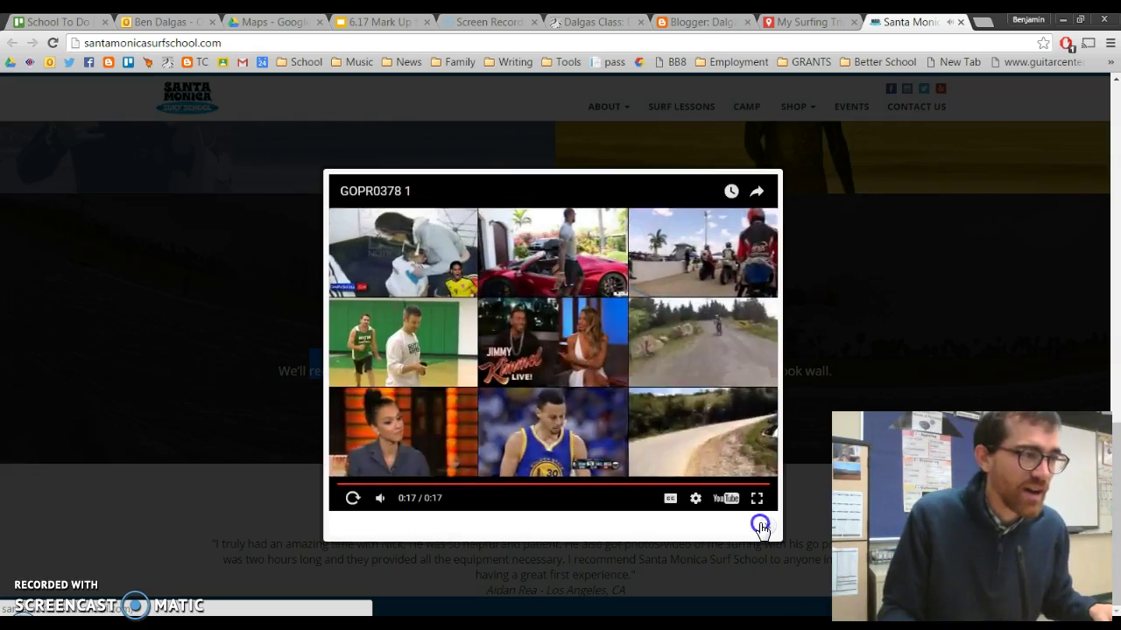
{"action": "scroll", "coordinate": [590, 428], "scroll_direction": "up", "scroll_amount": 5}
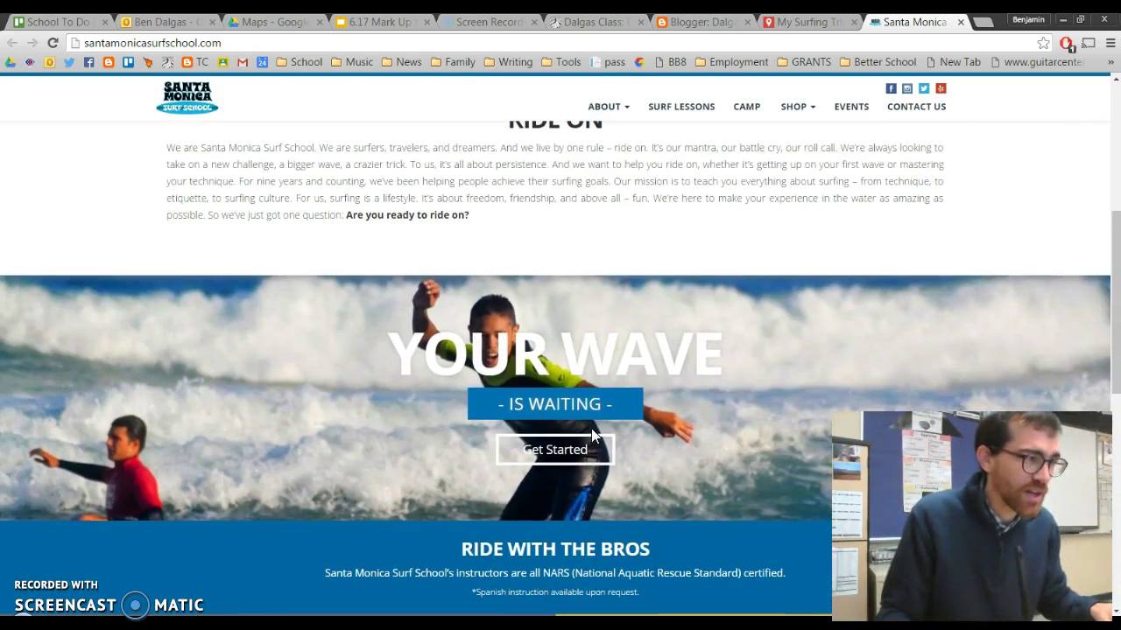
{"action": "scroll", "coordinate": [635, 341], "scroll_direction": "up", "scroll_amount": 4}
{"action": "scroll", "coordinate": [618, 378], "scroll_direction": "up", "scroll_amount": 1}
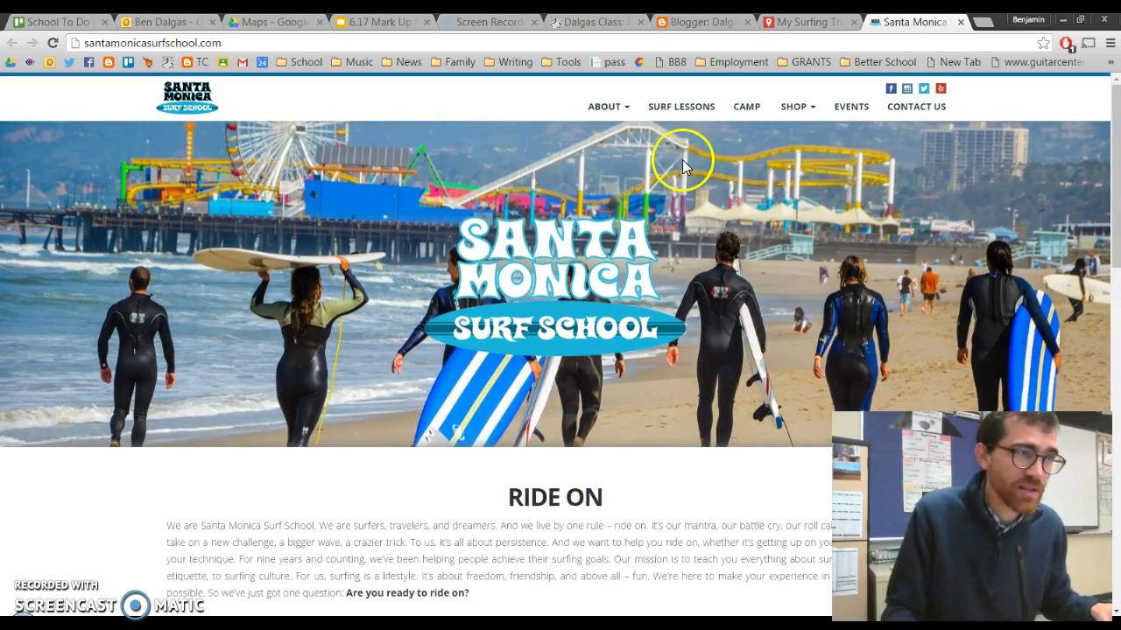
Review the Surf Lessons hourly and package prices, then return to the My Surfing Trip map.
{"action": "left_click", "coordinate": [688, 110]}
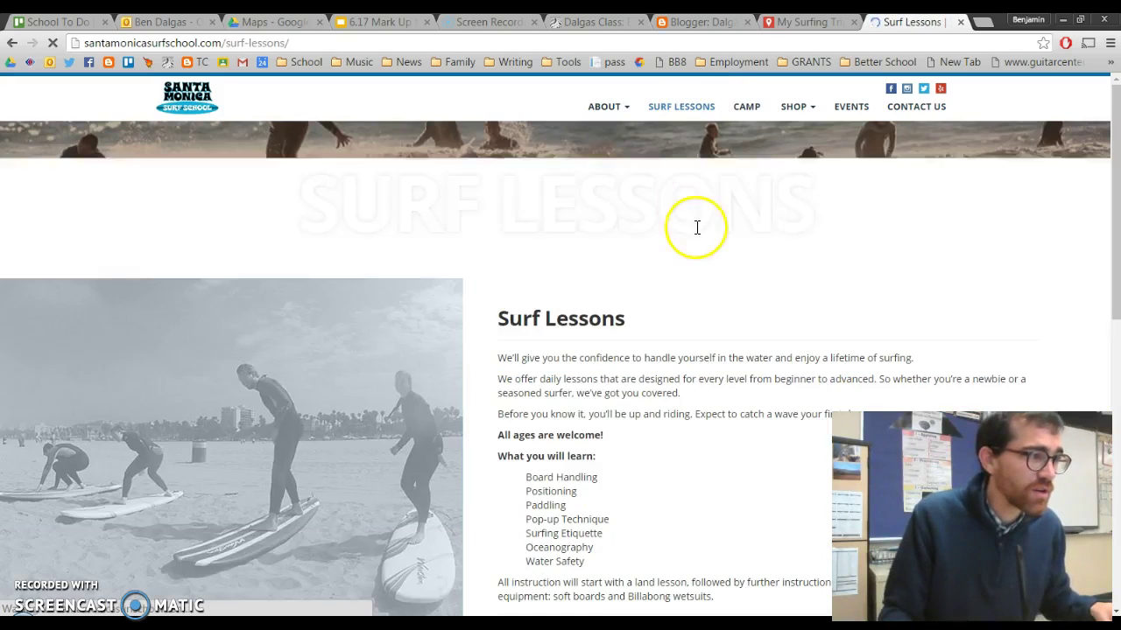
{"action": "scroll", "coordinate": [740, 450], "scroll_direction": "down", "scroll_amount": 3}
{"action": "scroll", "coordinate": [560, 276], "scroll_direction": "down", "scroll_amount": 3}
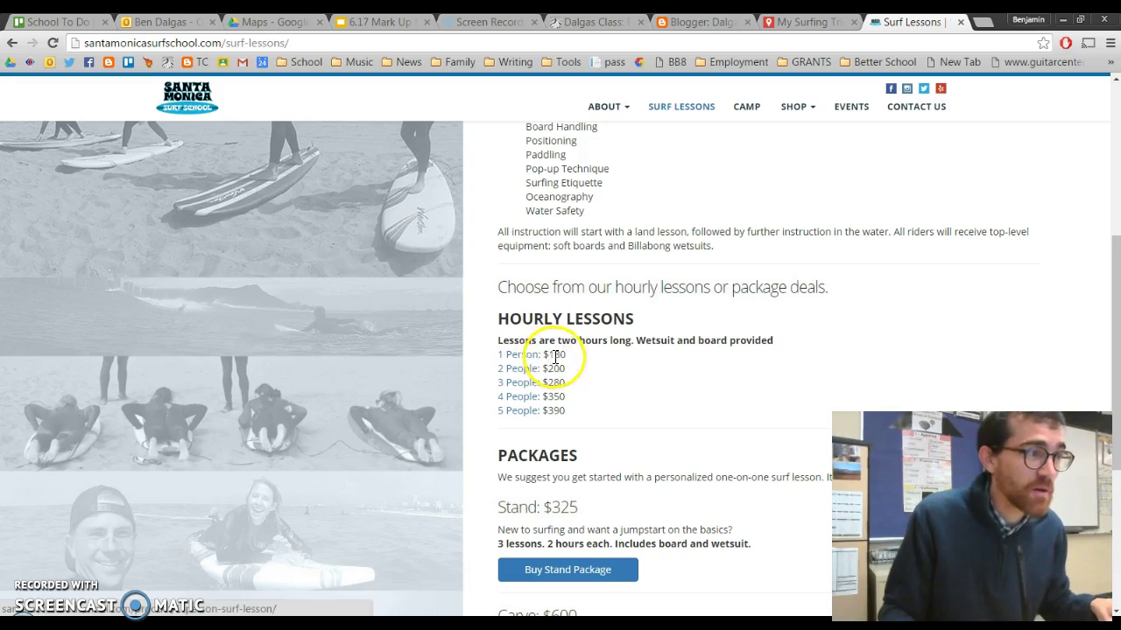
{"action": "scroll", "coordinate": [618, 399], "scroll_direction": "down", "scroll_amount": 3}
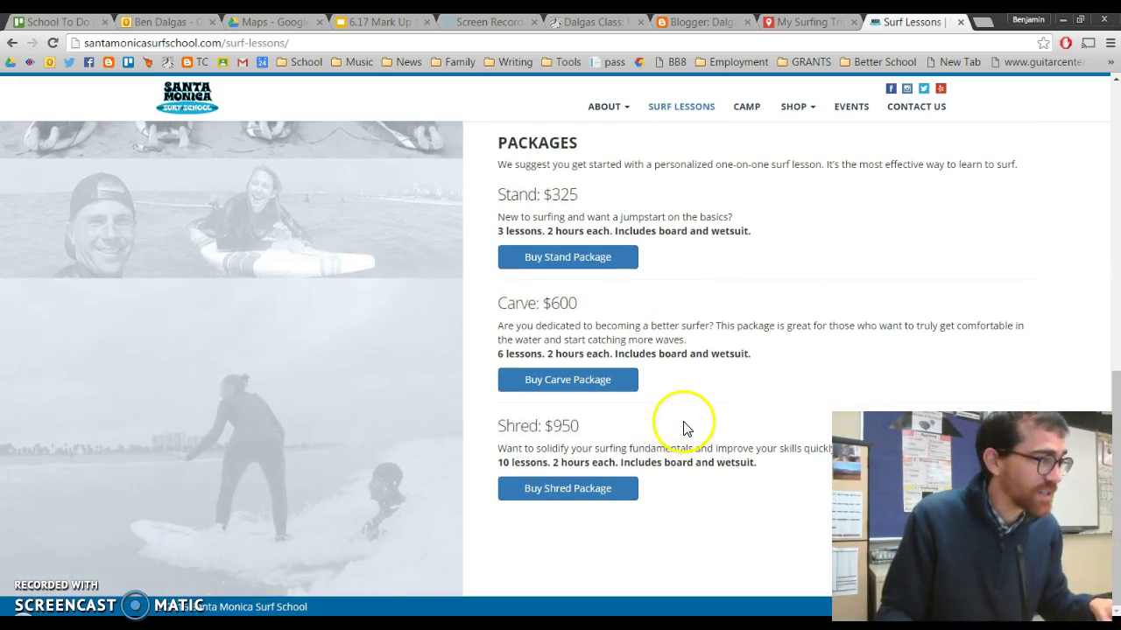
{"action": "scroll", "coordinate": [679, 429], "scroll_direction": "up", "scroll_amount": 4}
{"action": "scroll", "coordinate": [687, 429], "scroll_direction": "up", "scroll_amount": 4}
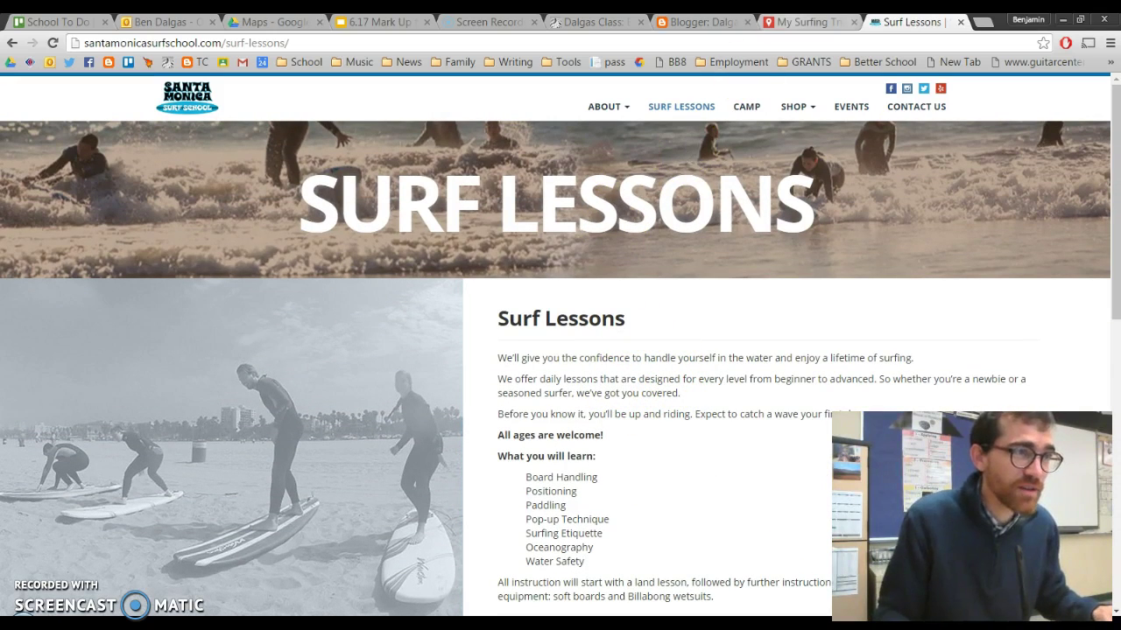
{"action": "key", "text": "ctrl+shift+Tab"}
{"action": "mouse_move", "coordinate": [255, 465]}
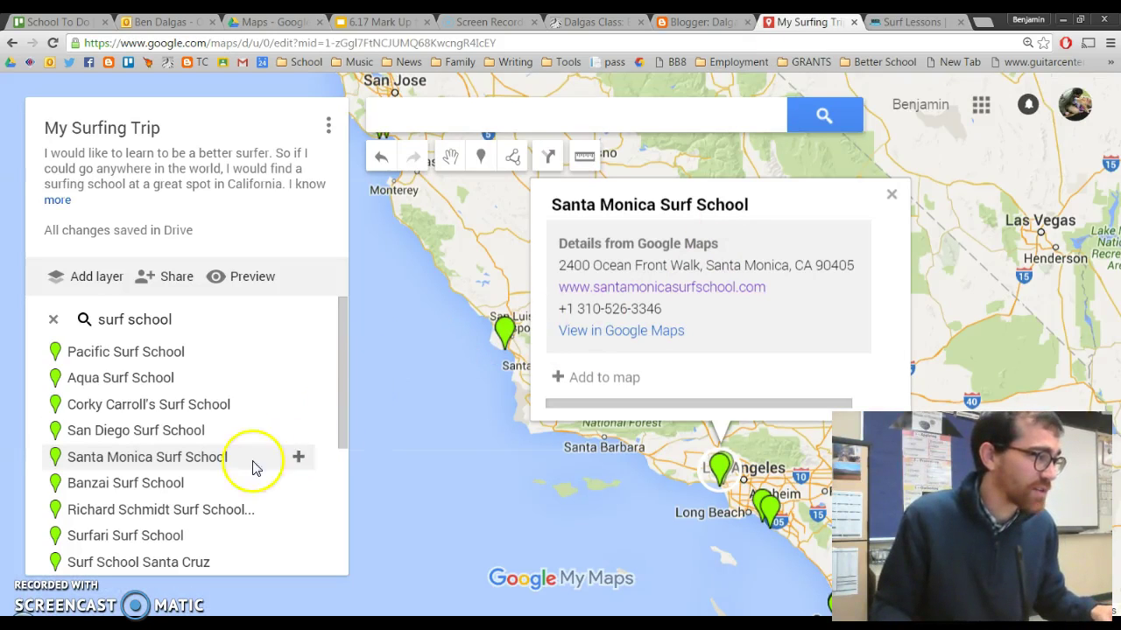
Add Santa Monica Surf School to the map and clear the surf school search results.
{"action": "left_click", "coordinate": [297, 457]}
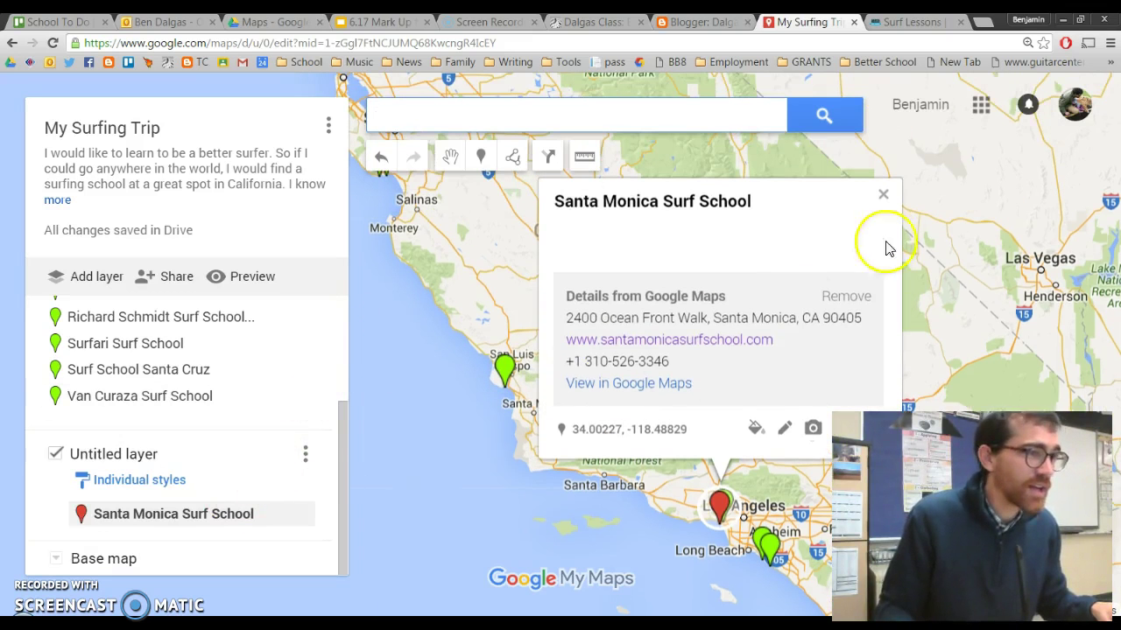
{"action": "left_click", "coordinate": [884, 196]}
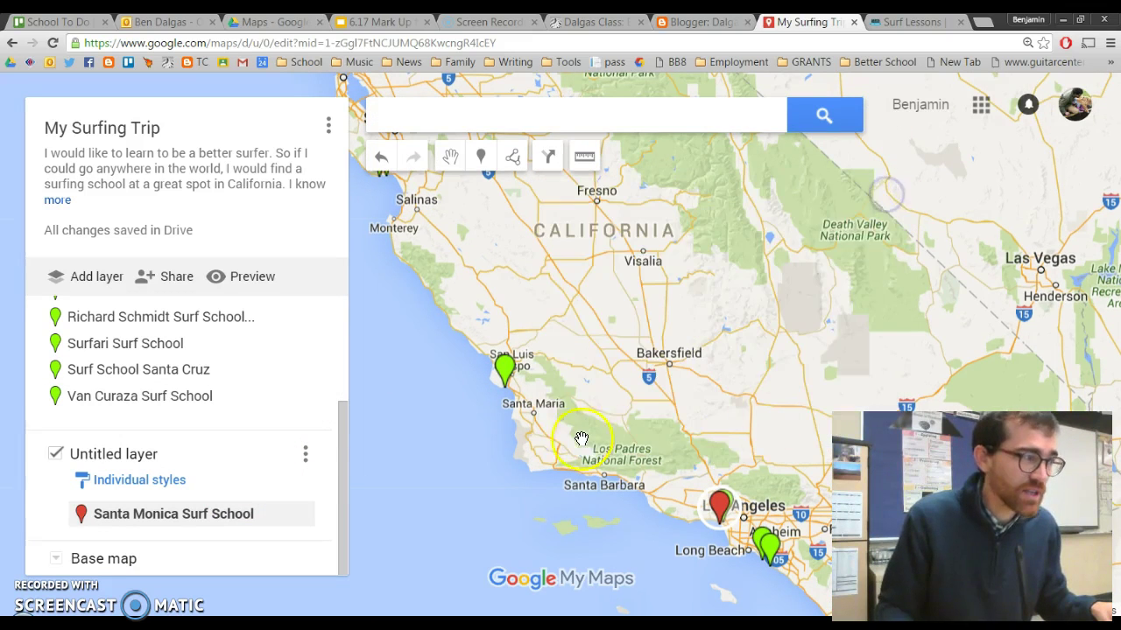
{"action": "left_click_drag", "start_coordinate": [768, 559], "coordinate": [772, 416]}
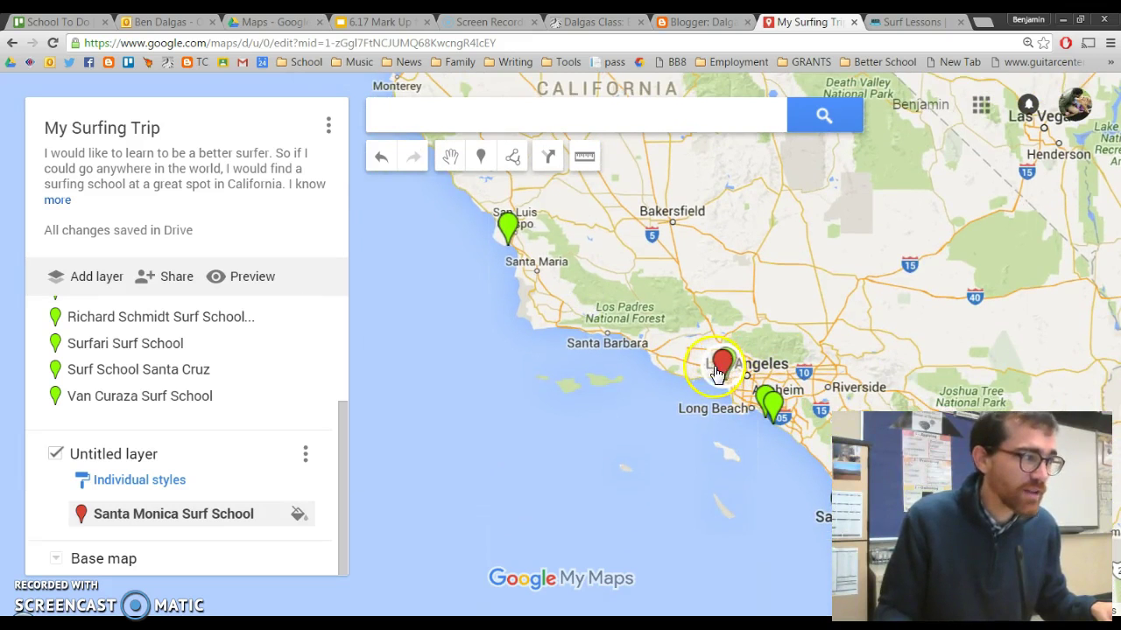
{"action": "left_click_drag", "start_coordinate": [340, 413], "coordinate": [340, 282]}
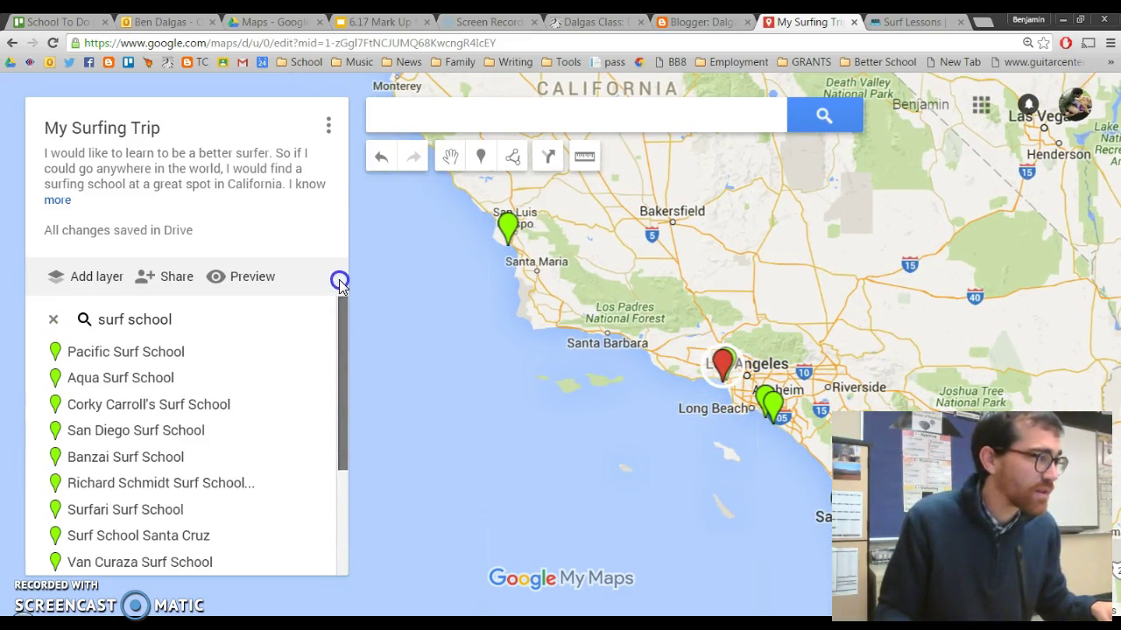
{"action": "left_click", "coordinate": [55, 320]}
{"action": "left_click_drag", "start_coordinate": [701, 295], "coordinate": [690, 262]}
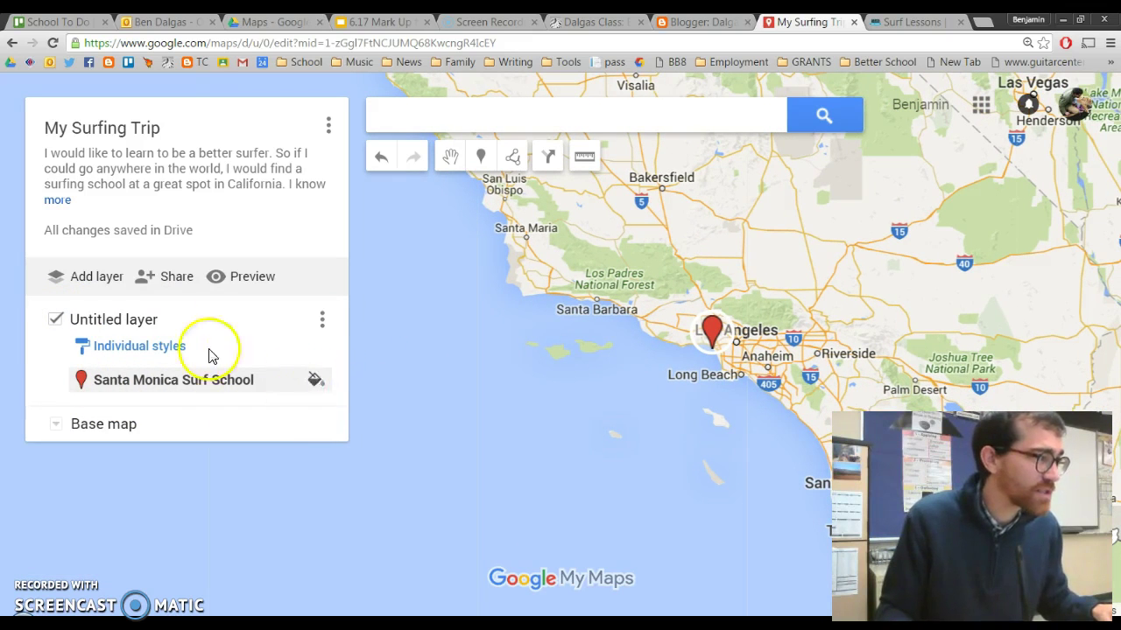
Rename the Untitled layer to 'My Surfing Trip' and save it.
{"action": "left_click", "coordinate": [112, 320]}
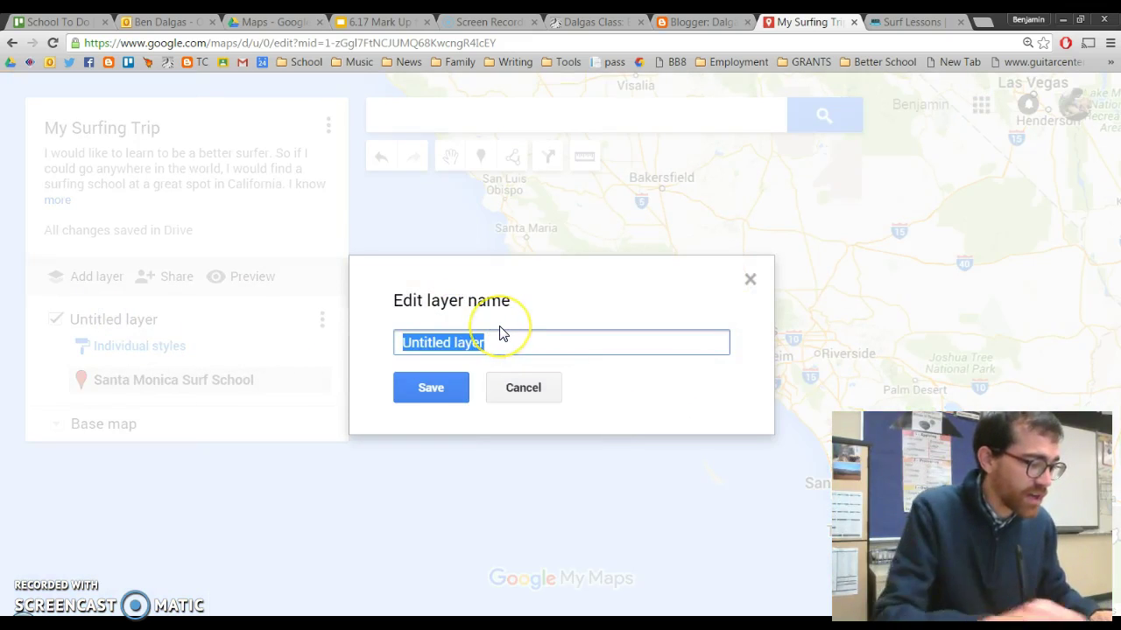
{"action": "type", "text": "M<"}
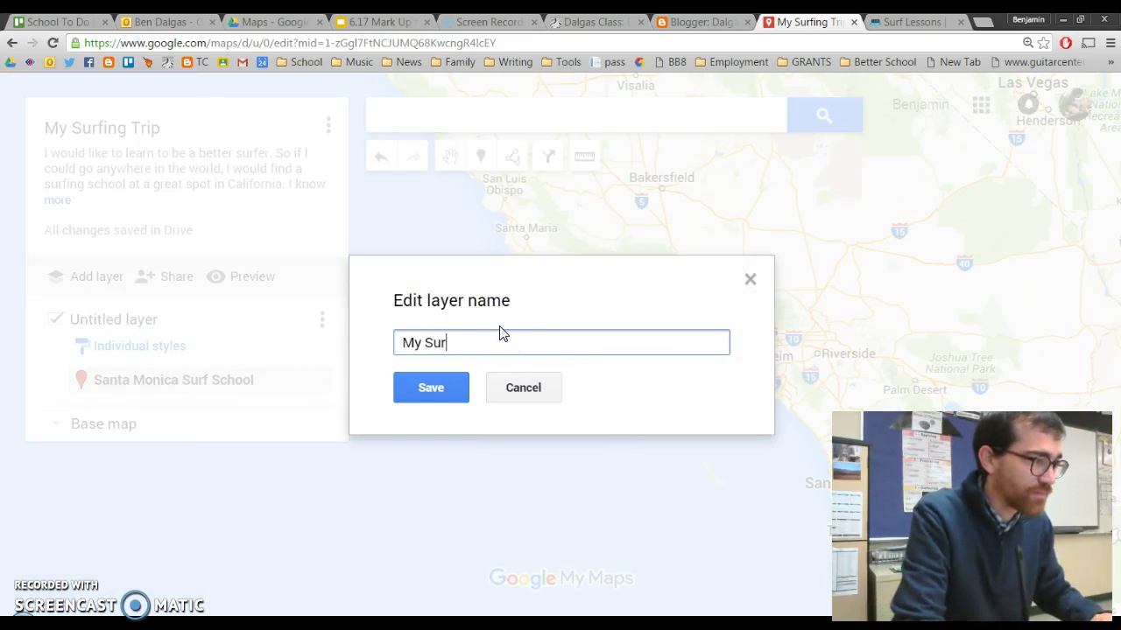
{"action": "type", "text": " Surfing Trip"}
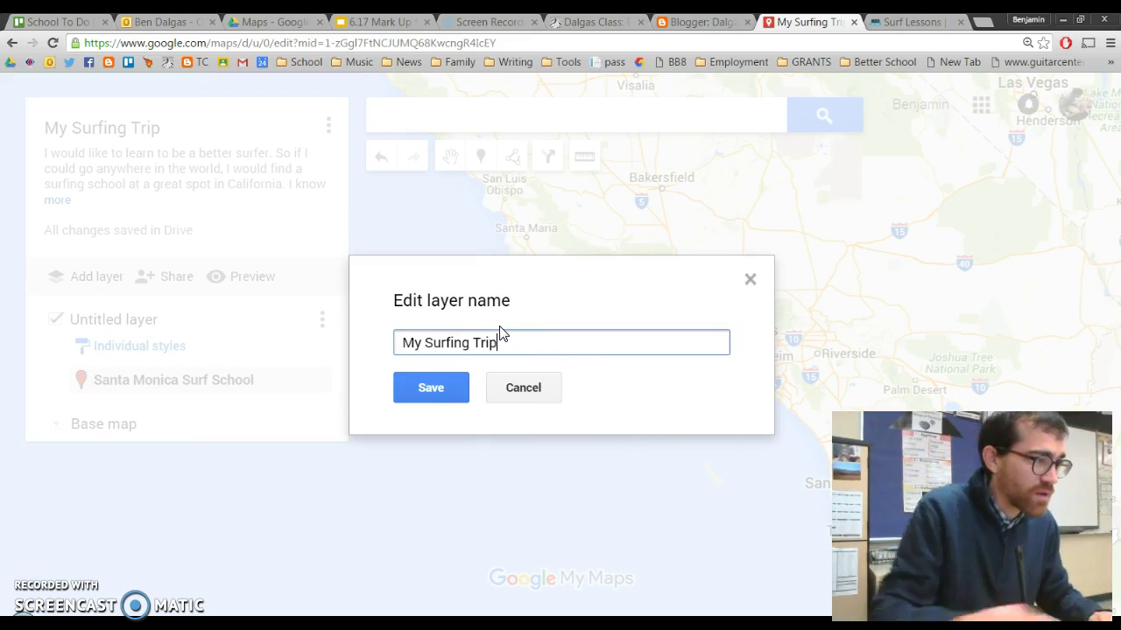
{"action": "left_click", "coordinate": [473, 391]}
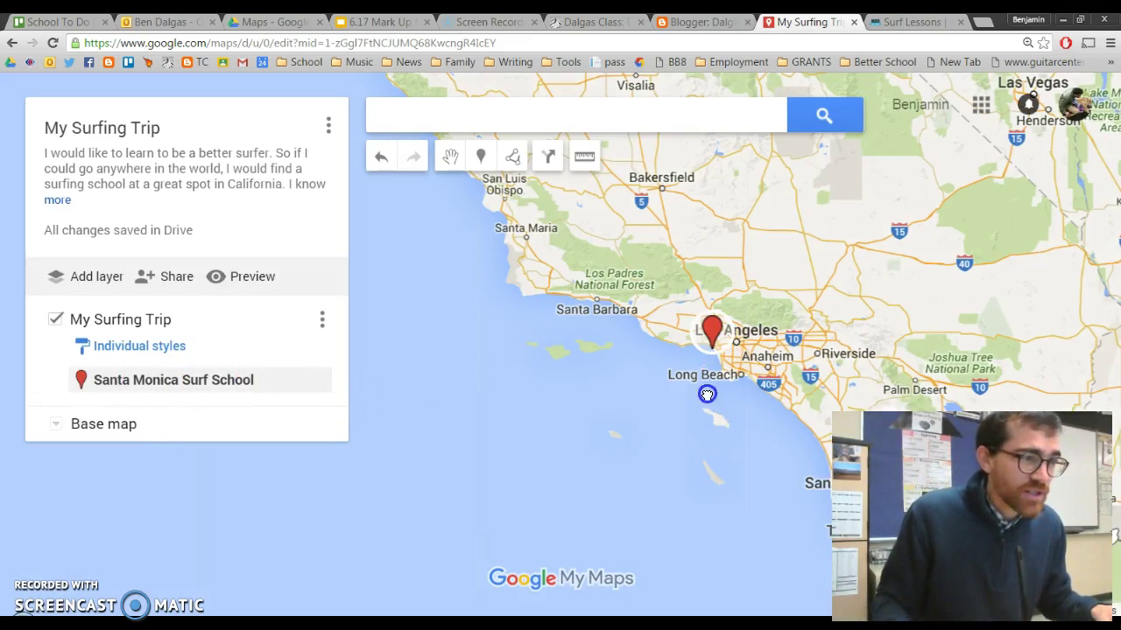
Zoom in on the Santa Monica coast and open the Santa Monica Surf School pin's details.
{"action": "left_click_drag", "start_coordinate": [706, 394], "coordinate": [680, 390]}
{"action": "scroll", "coordinate": [669, 372], "scroll_direction": "up", "scroll_amount": 2}
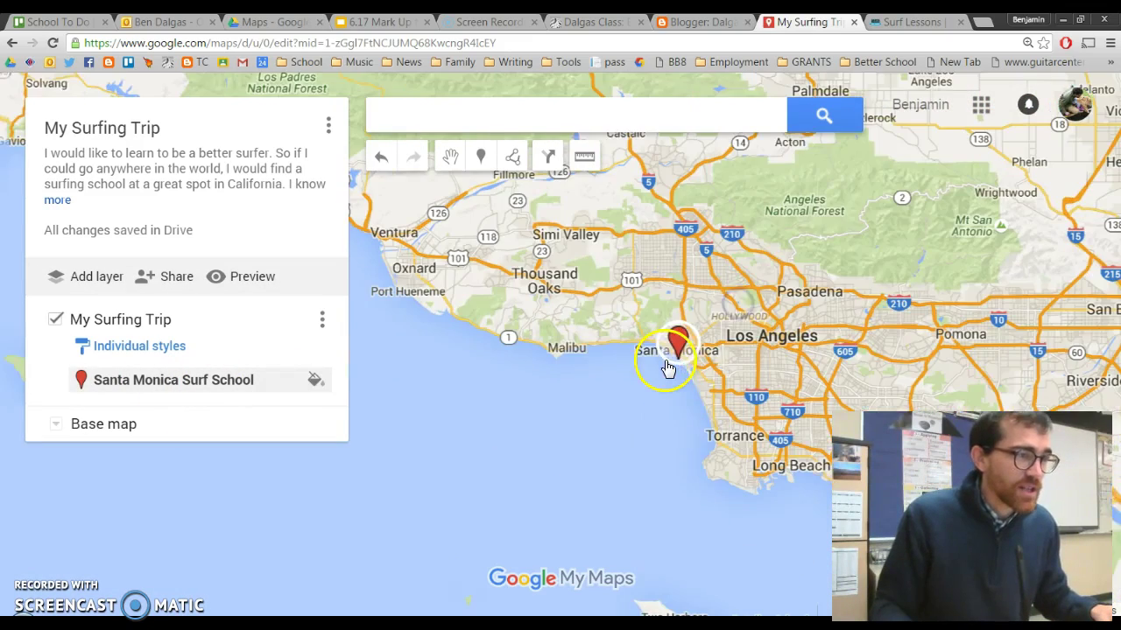
{"action": "scroll", "coordinate": [646, 376], "scroll_direction": "up", "scroll_amount": 1}
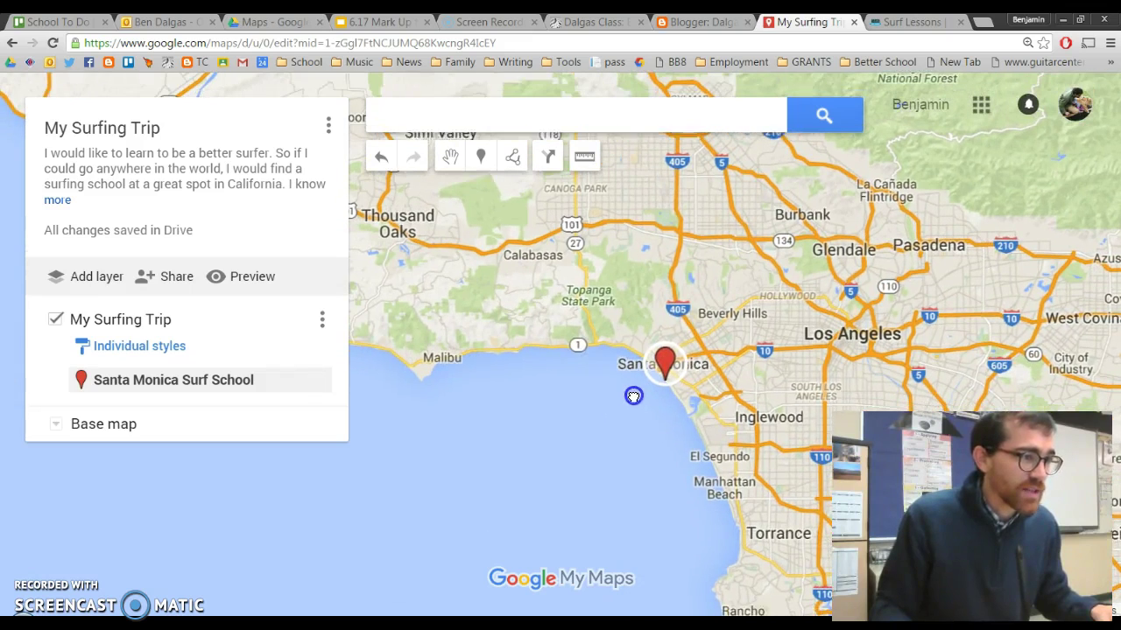
{"action": "mouse_move", "coordinate": [303, 390]}
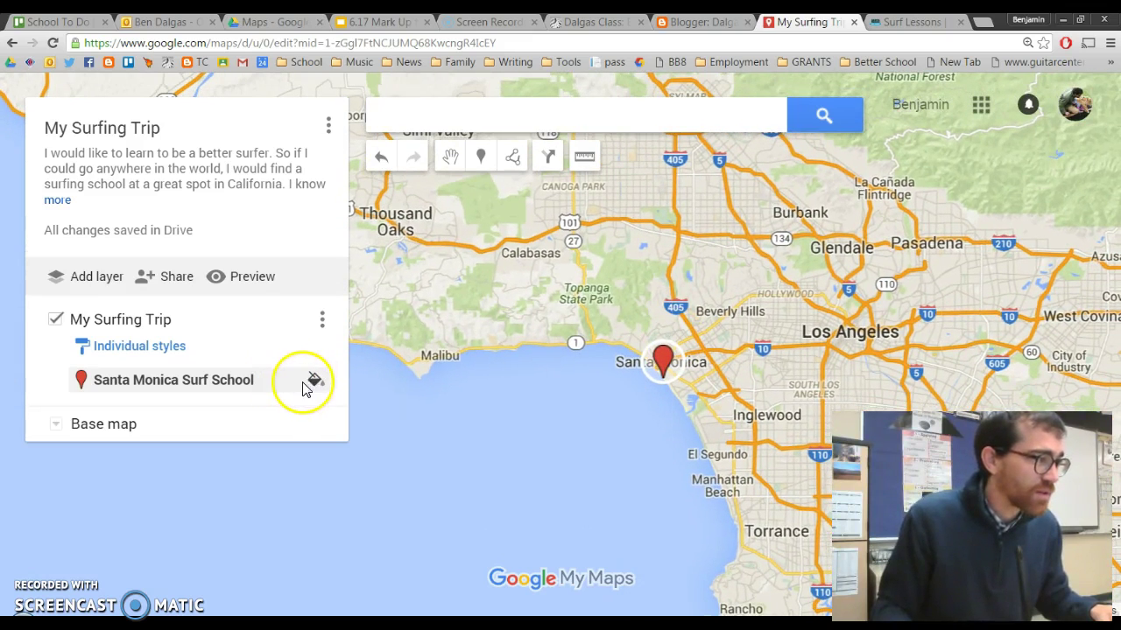
{"action": "left_click", "coordinate": [656, 379]}
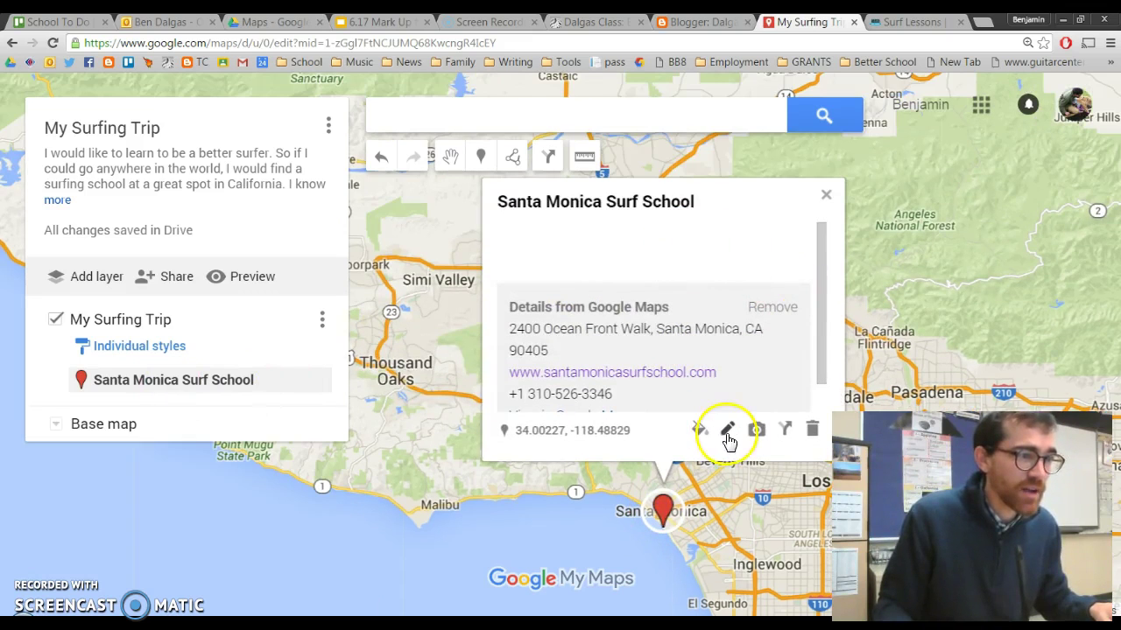
{"action": "left_click", "coordinate": [730, 437]}
{"action": "left_click", "coordinate": [602, 258]}
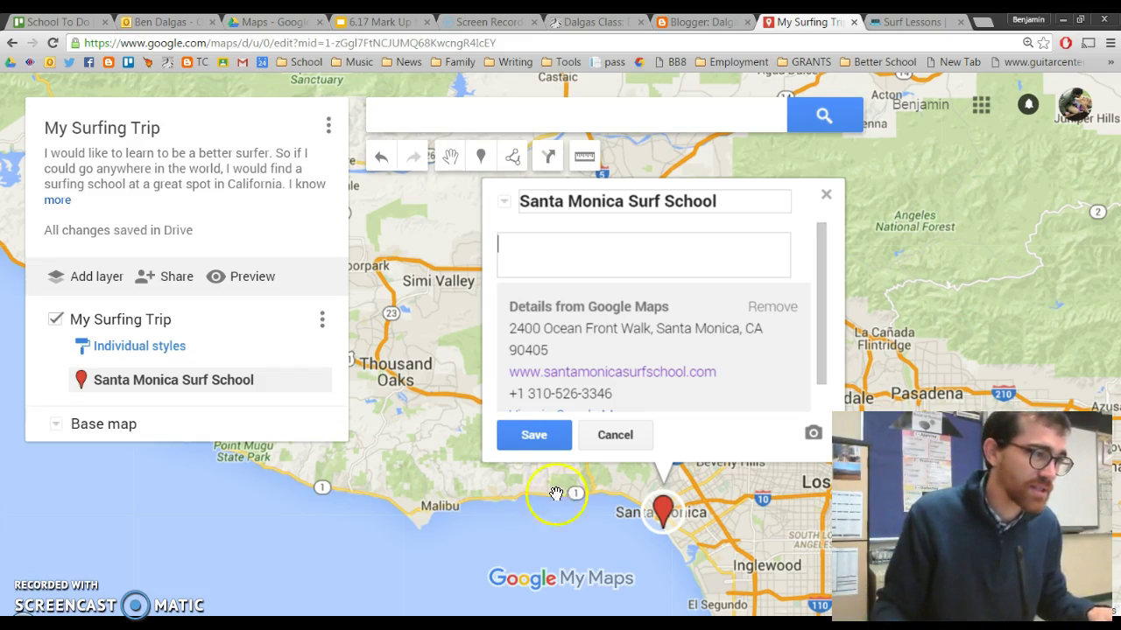
{"action": "left_click", "coordinate": [538, 436]}
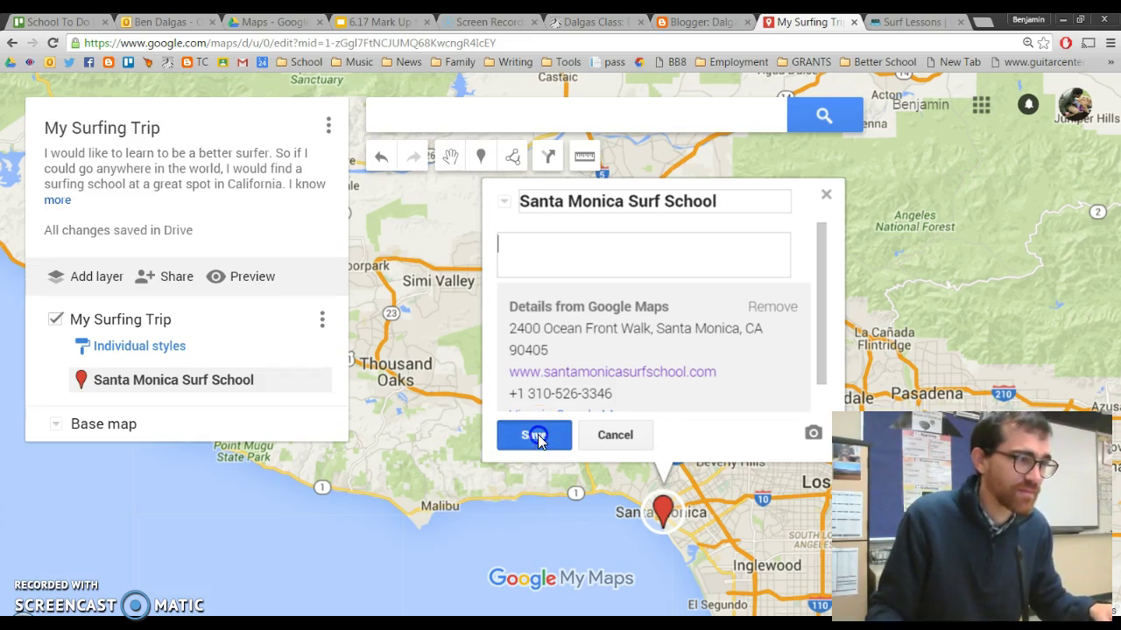